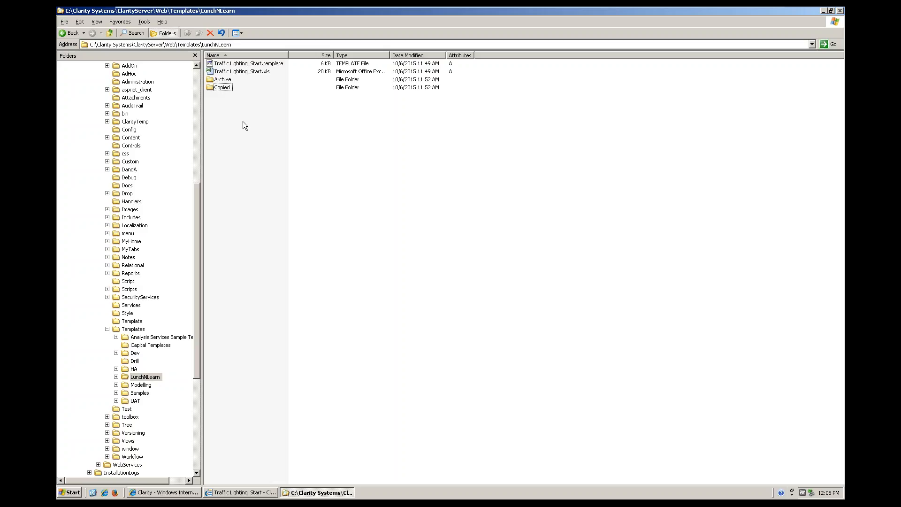
# Examine the Traffic Lighting_Start template and workbook files in the LunchNLearn folder
pyautogui.click(239, 71)
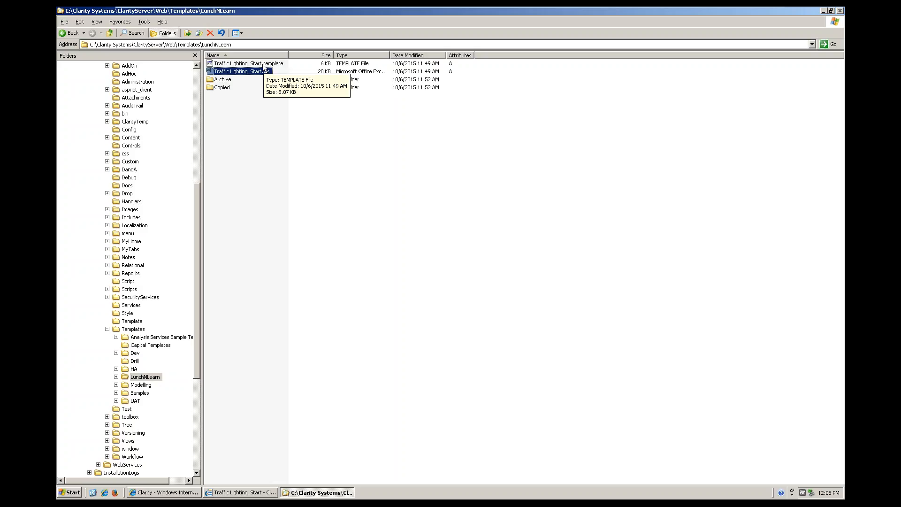
pyautogui.keyDown('ctrl'); pyautogui.click(257, 64); pyautogui.keyUp('ctrl')
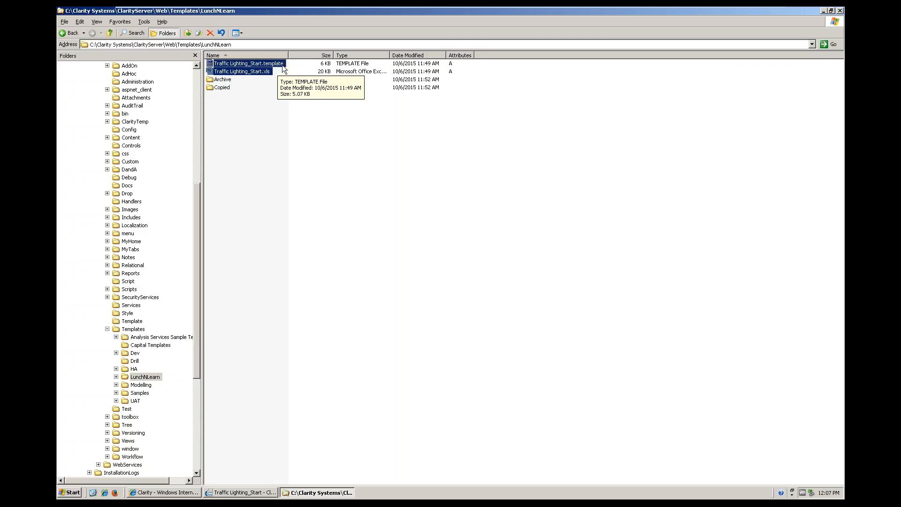
pyautogui.click(260, 90)
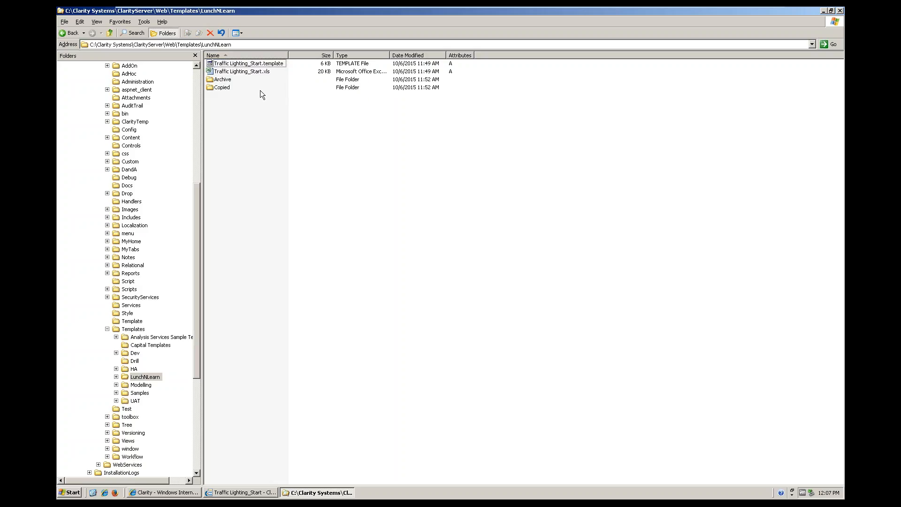
pyautogui.click(269, 66)
pyautogui.click(263, 73)
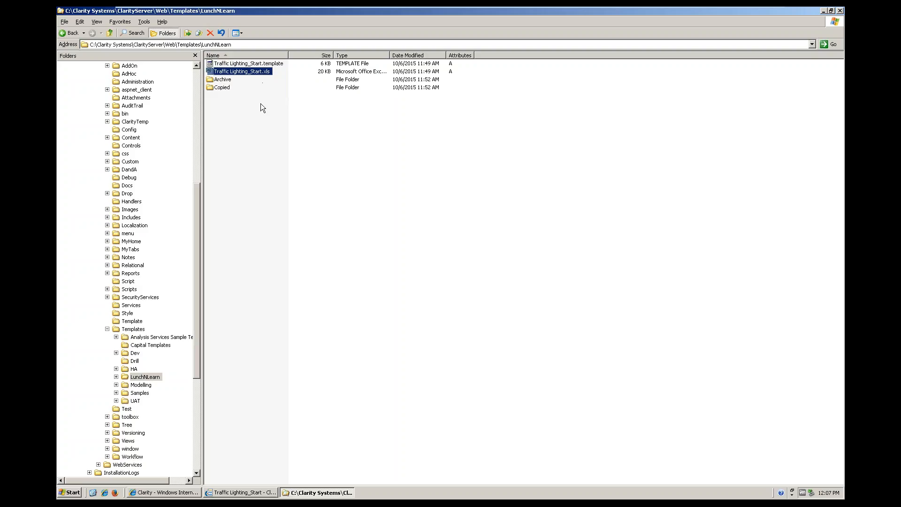
pyautogui.click(243, 126)
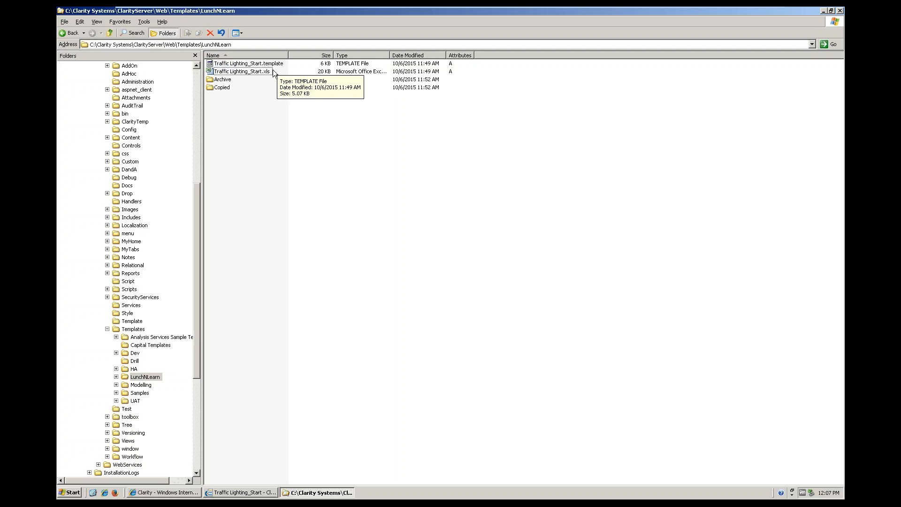
pyautogui.click(266, 75)
pyautogui.click(254, 110)
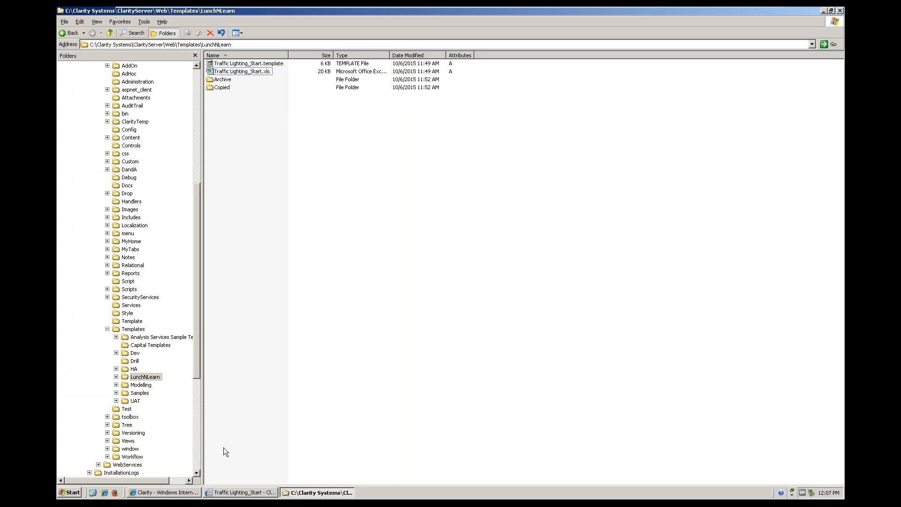
# Switch to the Clarity web application and view the entries listed under Lunch N Learn
pyautogui.click(141, 493)
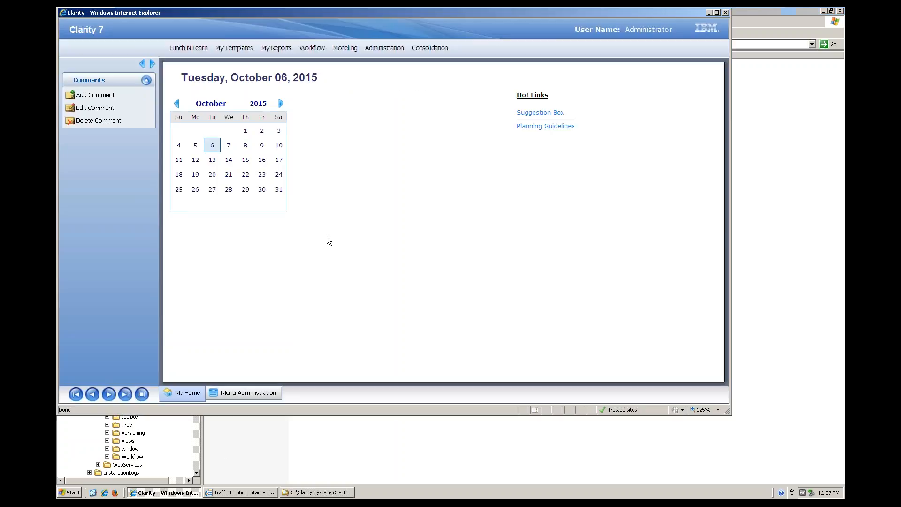
pyautogui.click(190, 49)
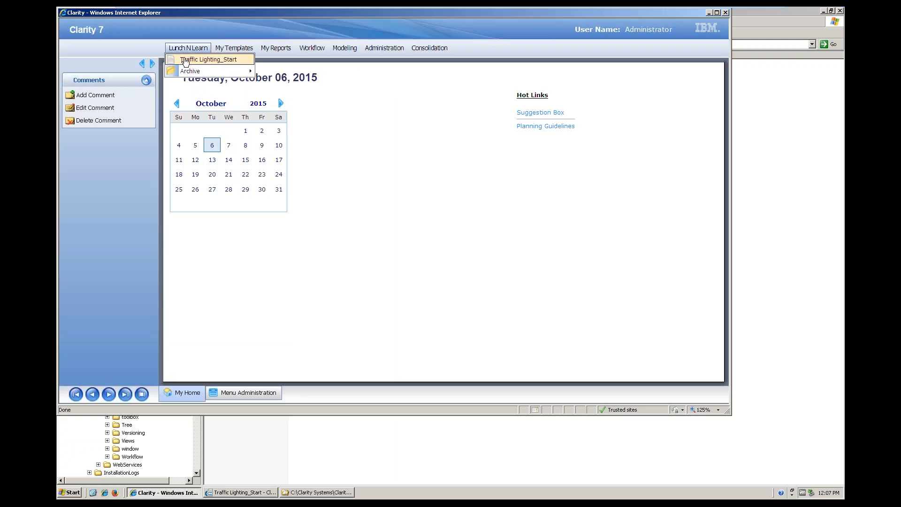
pyautogui.moveTo(187, 75)
pyautogui.click(189, 60)
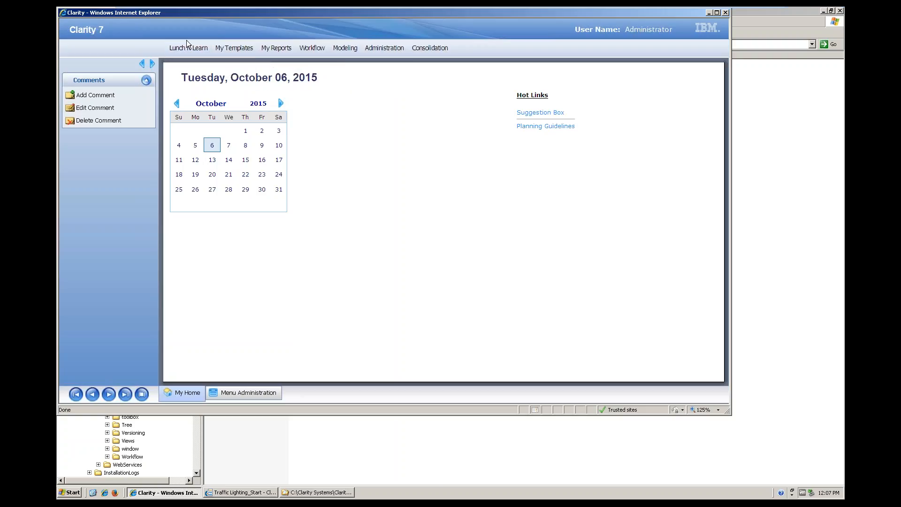
# Review the menu details of the Lunch N Learn item in Menu Administration, then close them without saving
pyautogui.click(236, 396)
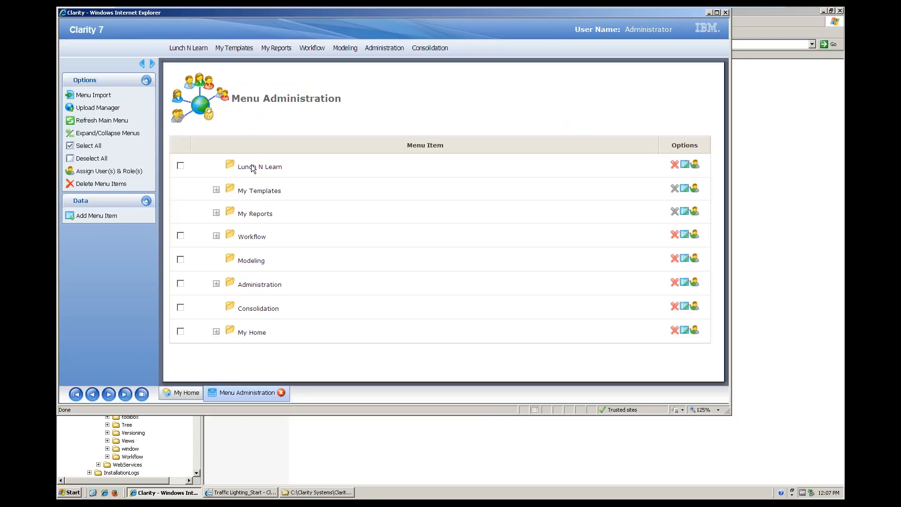
pyautogui.click(685, 165)
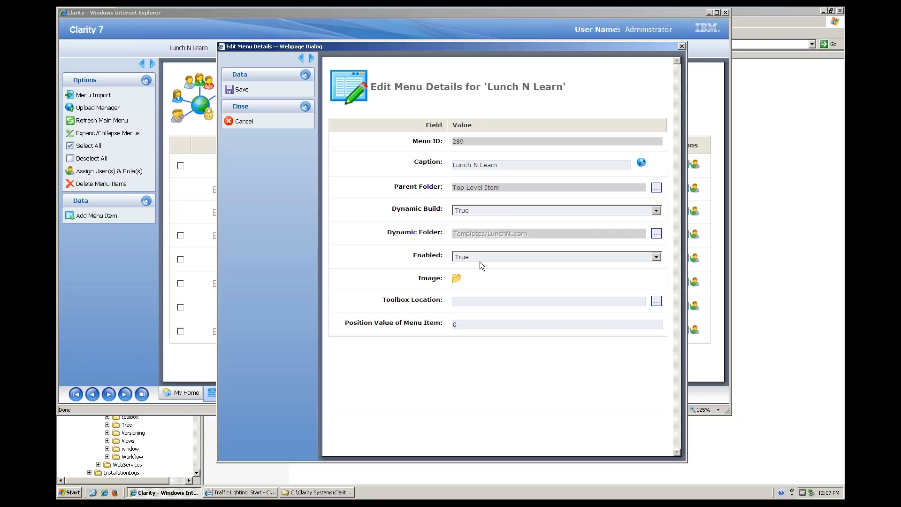
pyautogui.click(244, 121)
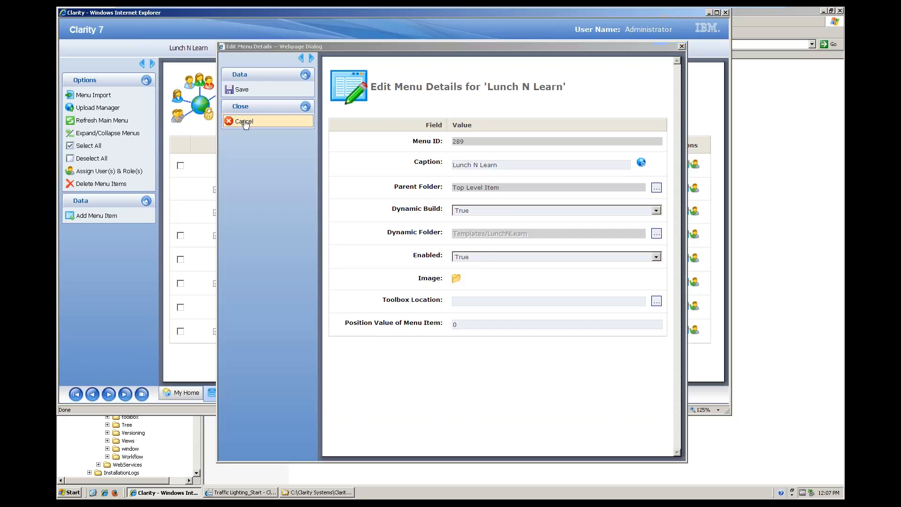
# Switch to the file explorer and copy Traffic Lighting_Start.template and Traffic Lighting_Start.xls into the Copied folder
pyautogui.click(309, 494)
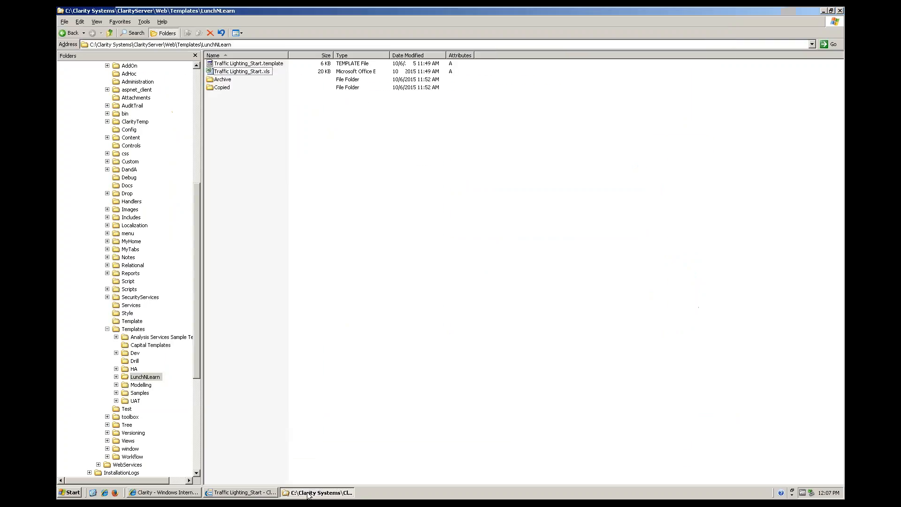
pyautogui.click(246, 65)
pyautogui.keyDown('shift'); pyautogui.click(246, 72); pyautogui.keyUp('shift')
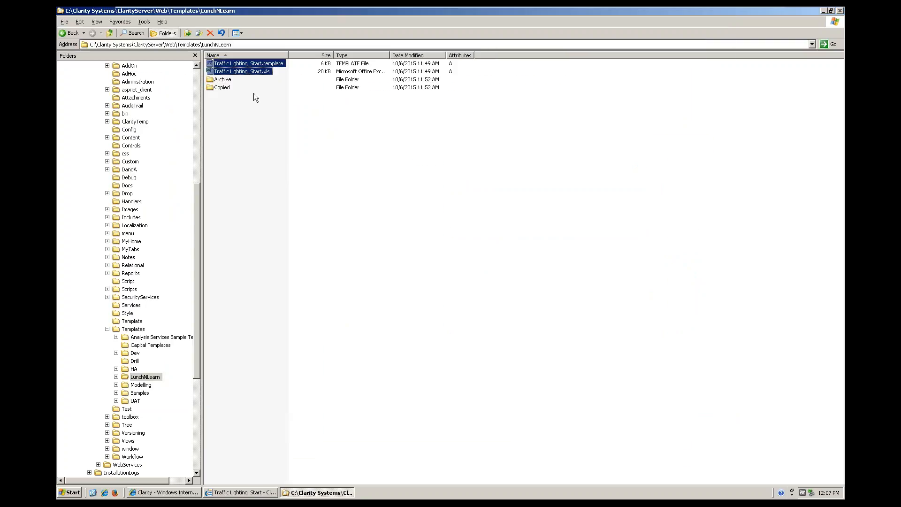
pyautogui.rightClick(231, 66)
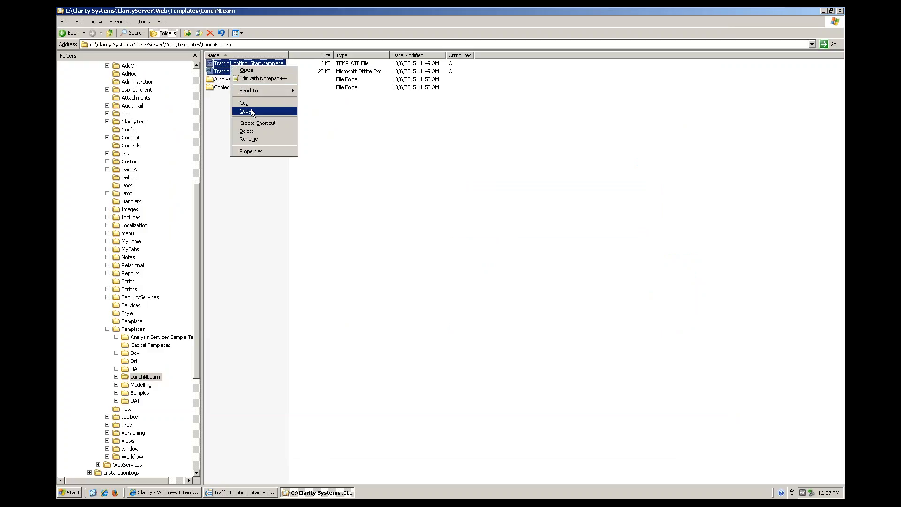
pyautogui.click(251, 110)
pyautogui.doubleClick(223, 88)
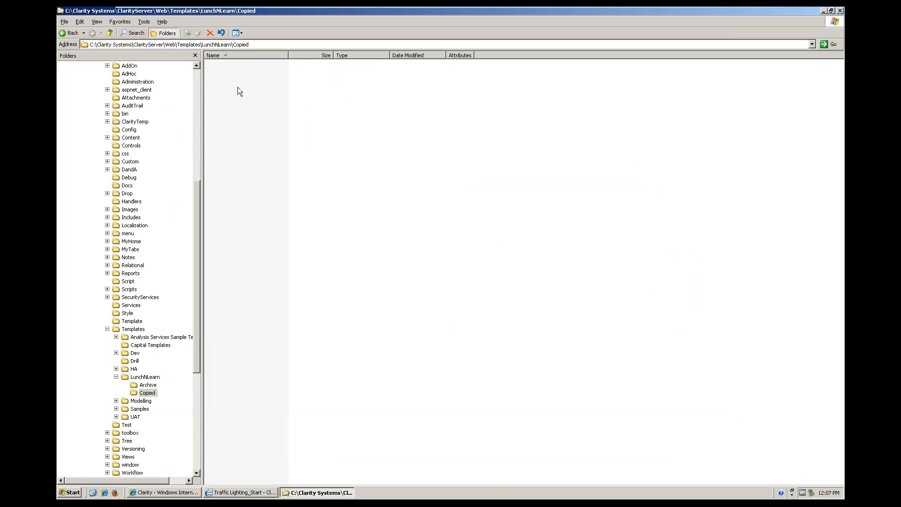
pyautogui.rightClick(274, 137)
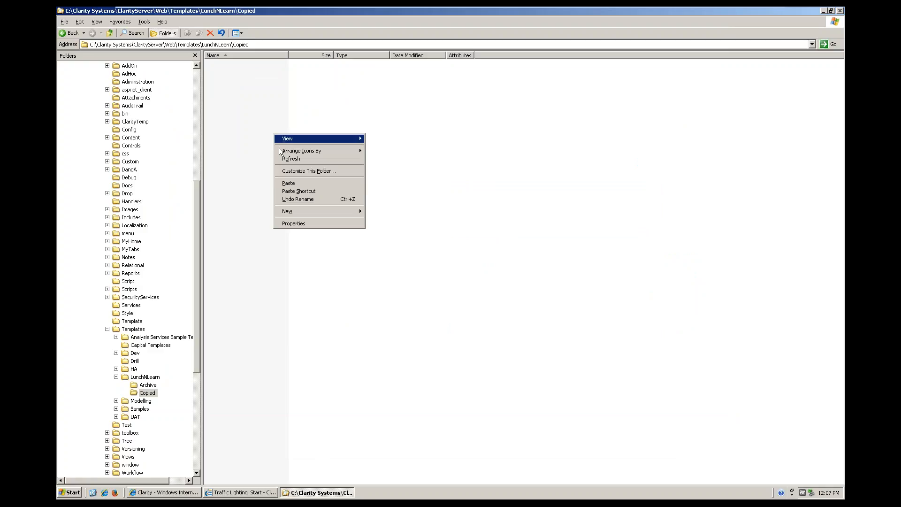
pyautogui.click(296, 181)
pyautogui.click(229, 379)
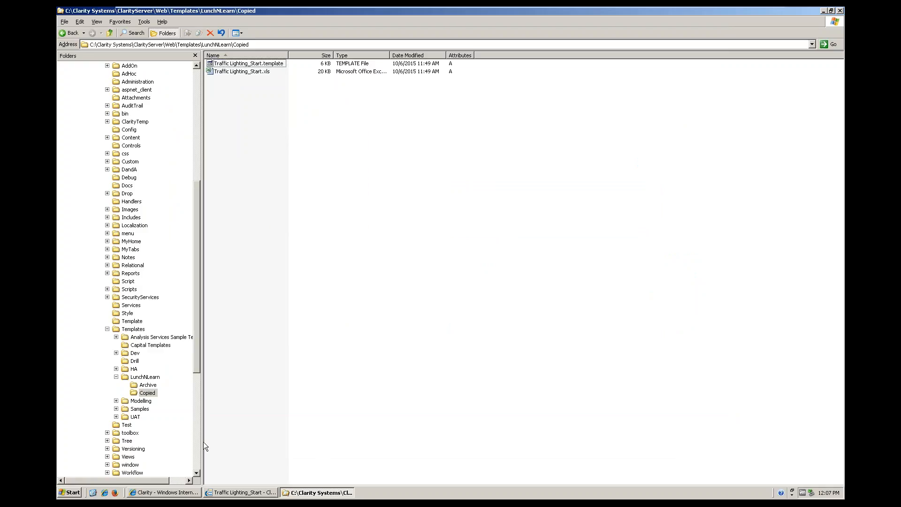
# Switch to the Clarity web application, refresh the page and check the entries under Lunch N Learn
pyautogui.click(164, 493)
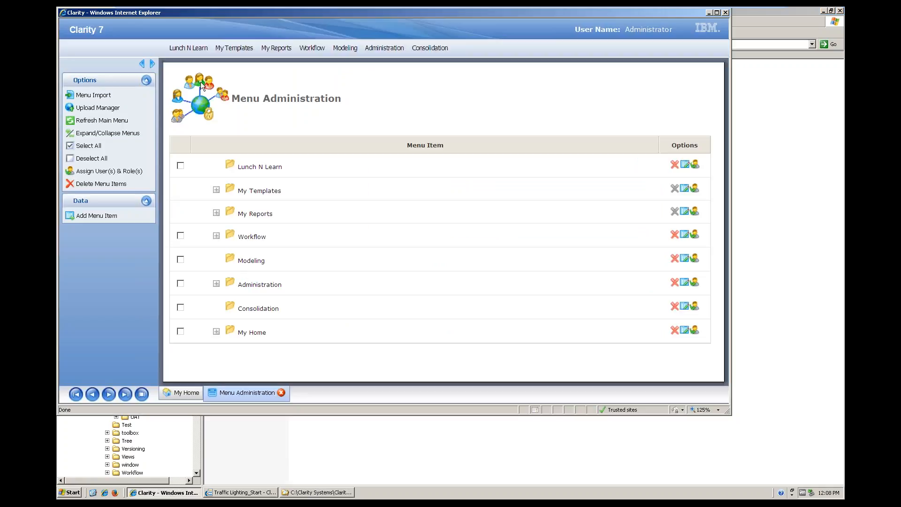
pyautogui.click(188, 48)
pyautogui.rightClick(217, 29)
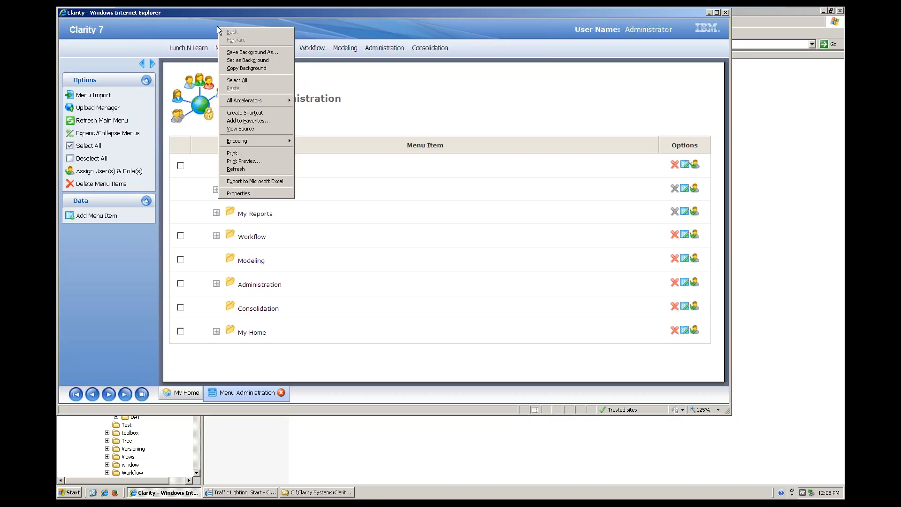
pyautogui.click(267, 169)
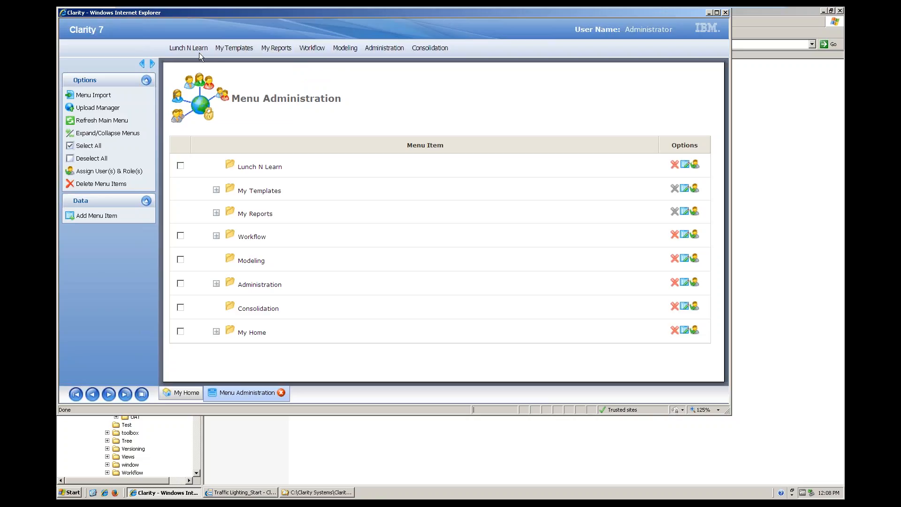
pyautogui.click(199, 53)
pyautogui.moveTo(211, 82)
# Return to the Clarity home page and open the Traffic Lighting_Start template from Lunch N Learn
pyautogui.click(313, 491)
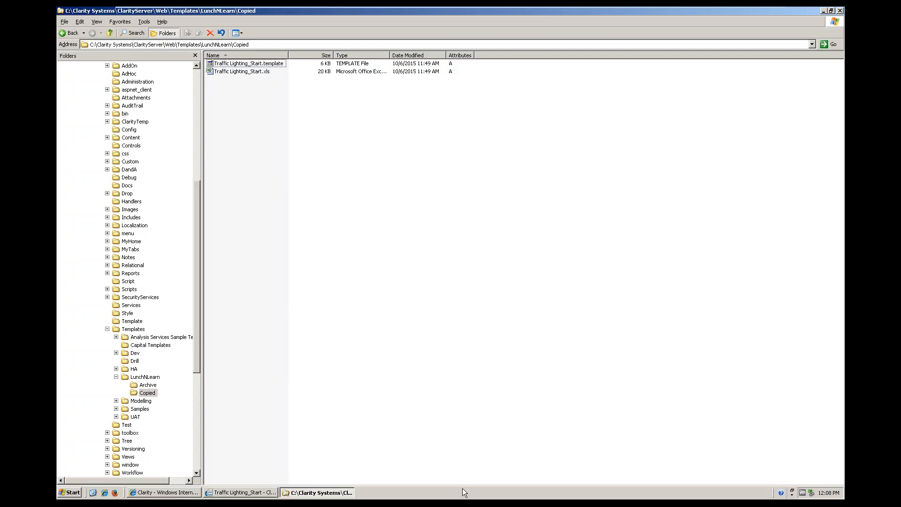
pyautogui.click(184, 493)
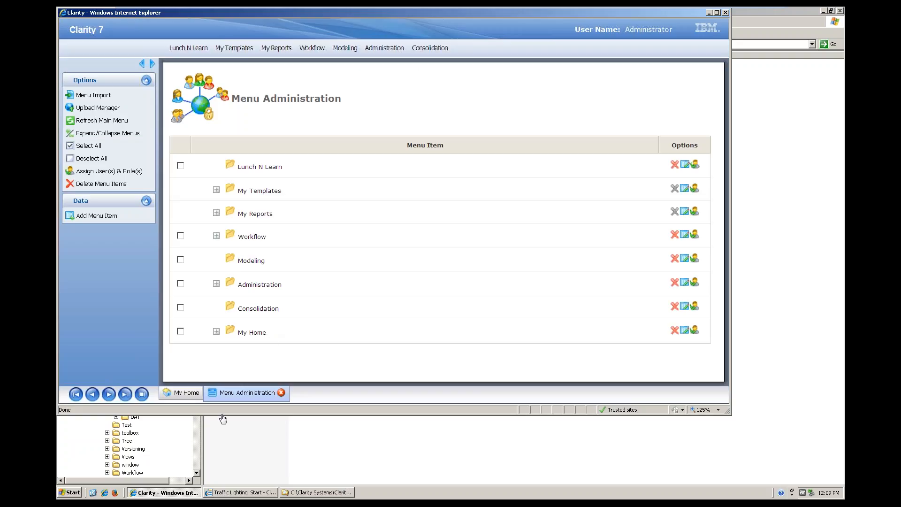
pyautogui.click(184, 394)
pyautogui.click(187, 48)
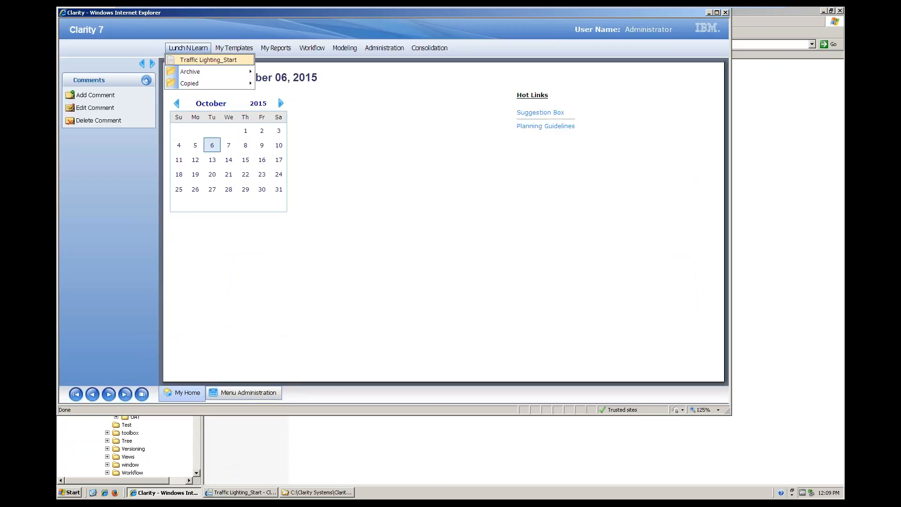
pyautogui.click(212, 61)
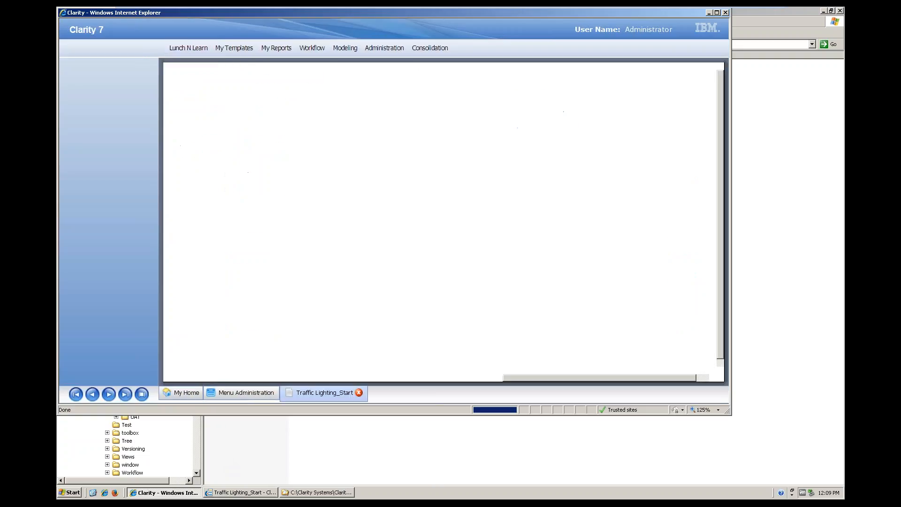
# Examine the account rows and the Y2006, Y2007 and Change columns of the Traffic Lighting report
pyautogui.moveTo(244, 92); pyautogui.dragTo(256, 156)
pyautogui.click(397, 75)
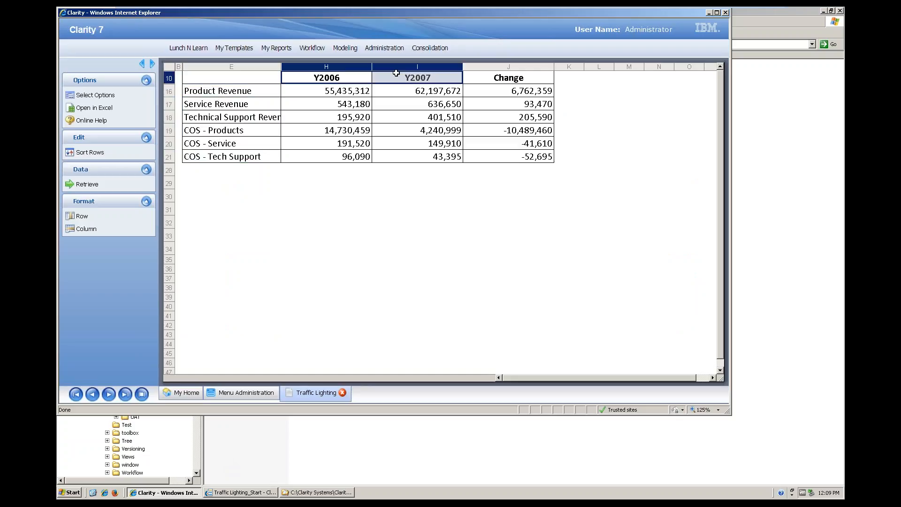
pyautogui.click(508, 78)
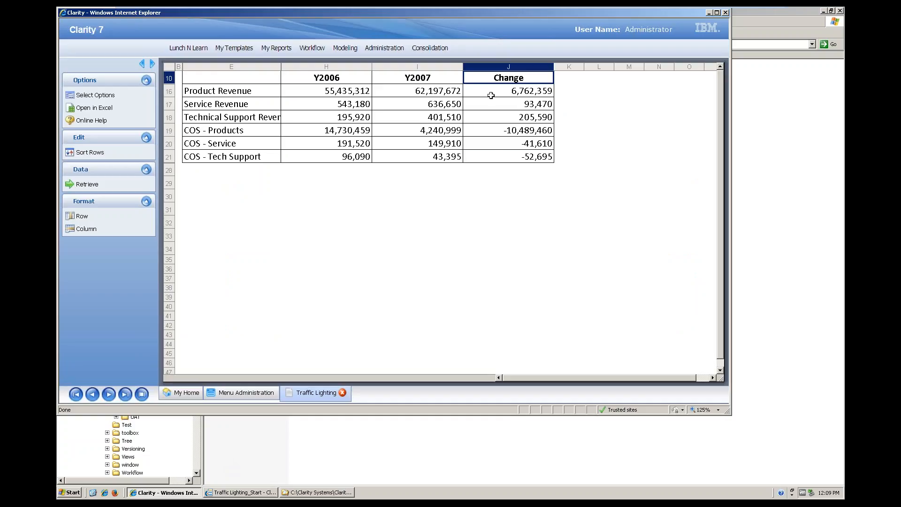
pyautogui.moveTo(493, 93); pyautogui.dragTo(502, 169)
pyautogui.click(503, 170)
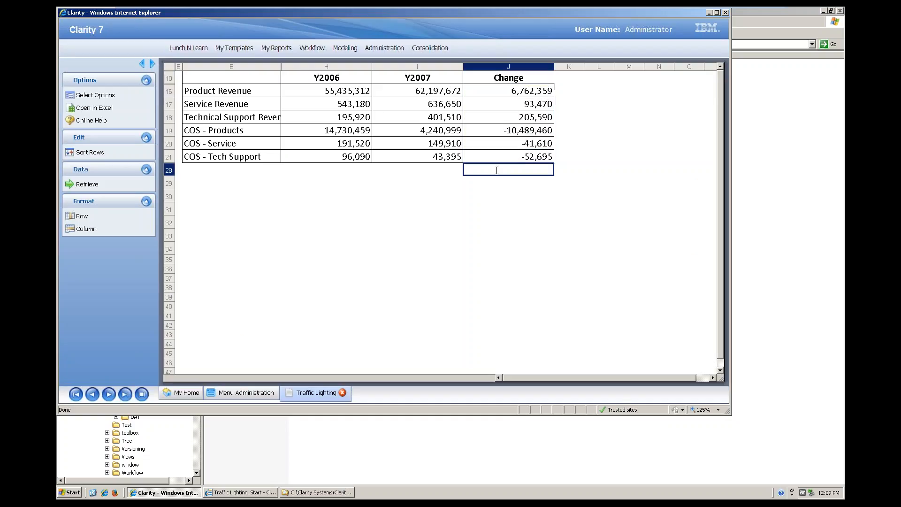
pyautogui.click(270, 79)
pyautogui.moveTo(270, 79); pyautogui.dragTo(527, 157)
pyautogui.click(530, 173)
# Switch to Clarity Studio and add a Traffic Lighting rule to the Traffic Lighting_Start template
pyautogui.click(240, 493)
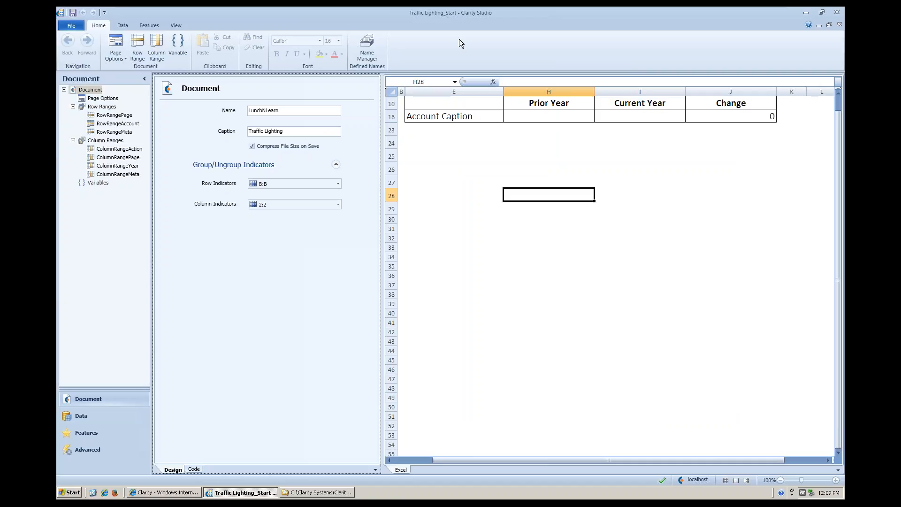
pyautogui.click(634, 181)
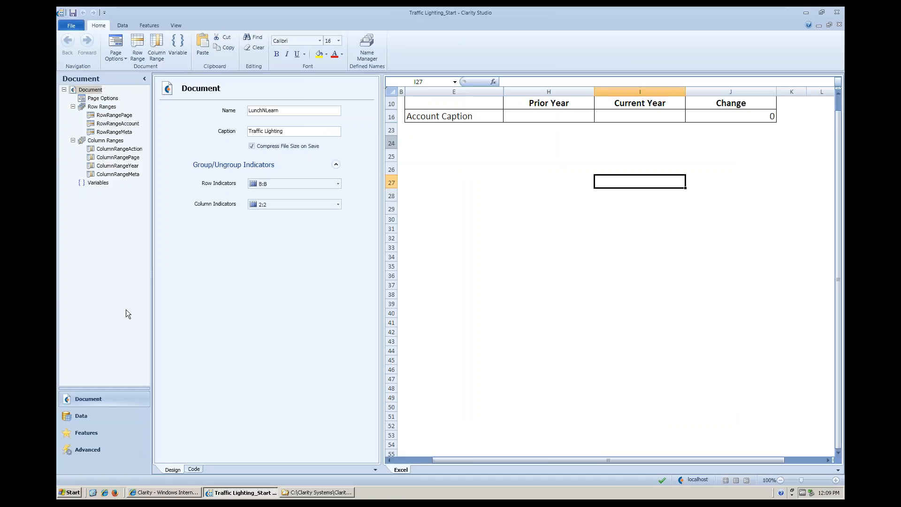
pyautogui.click(92, 436)
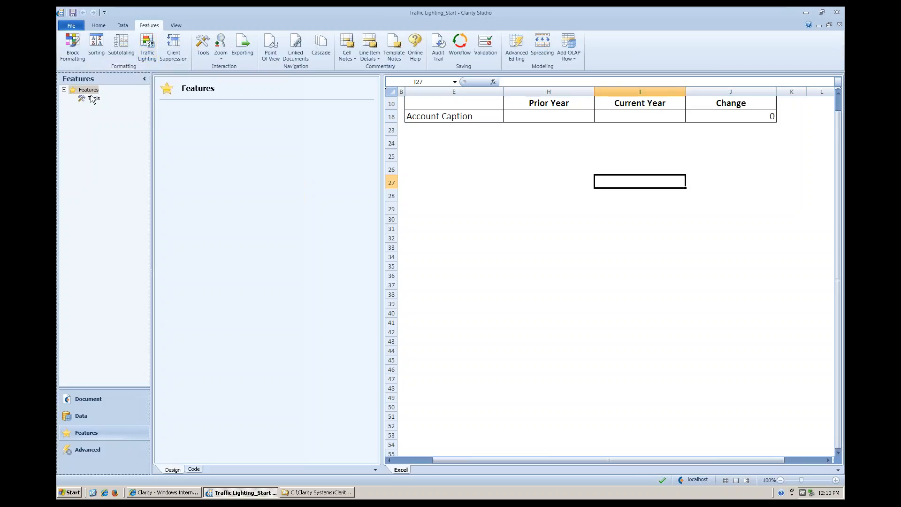
pyautogui.click(144, 46)
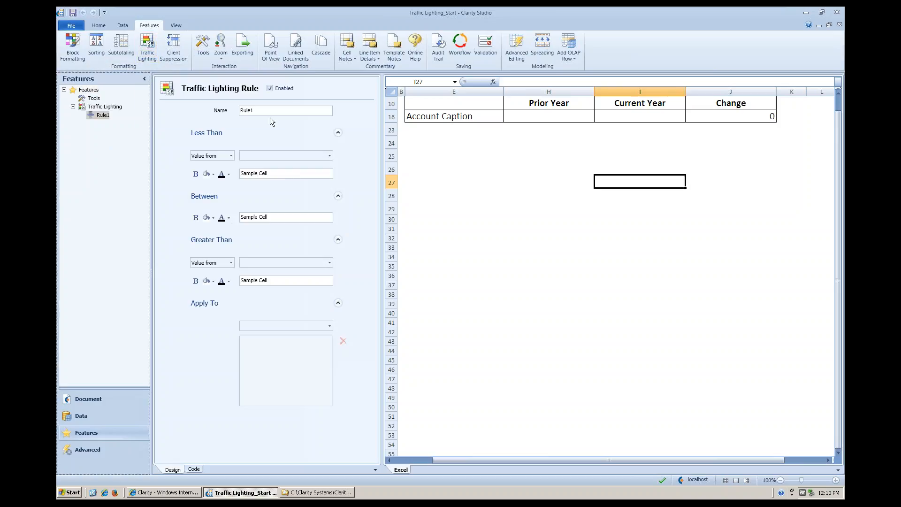
# Name the traffic lighting rule RuleTrafficLighting and view the value source options for its Less Than condition
pyautogui.click(272, 111)
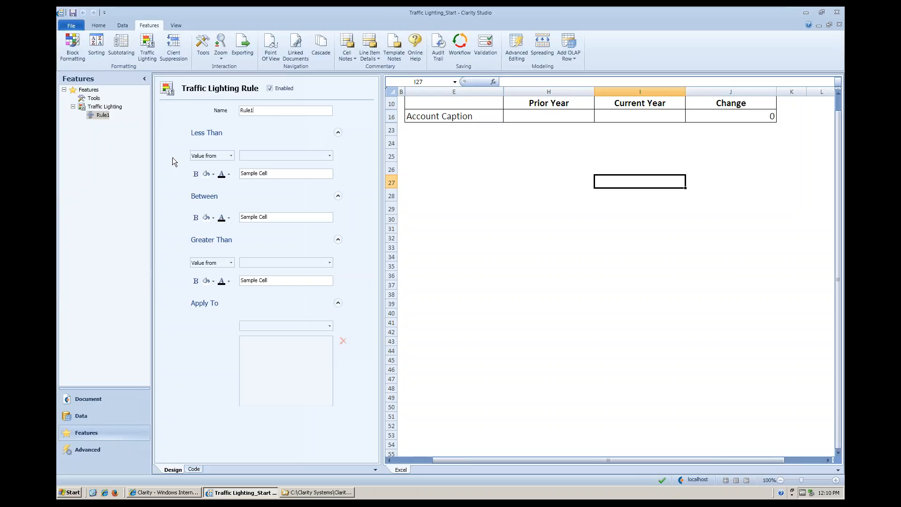
pyautogui.write('TrafficLighting')
pyautogui.click(231, 155)
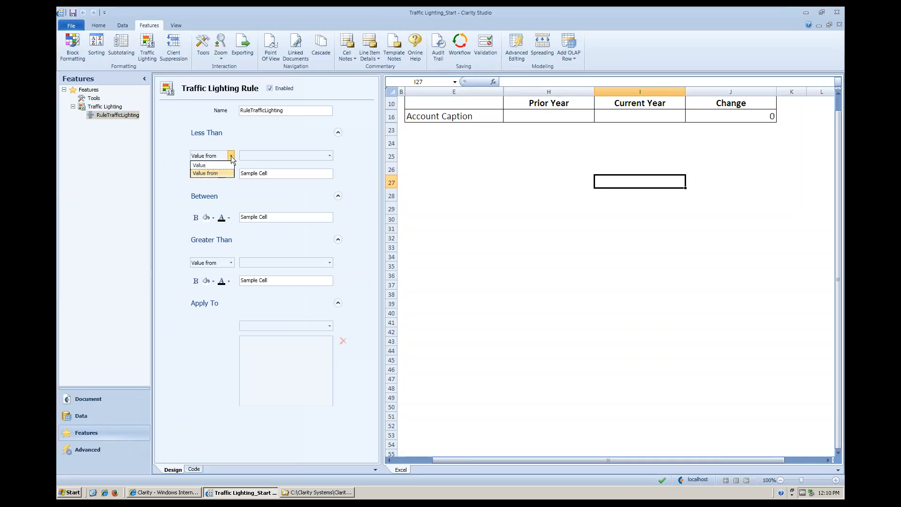
pyautogui.click(243, 142)
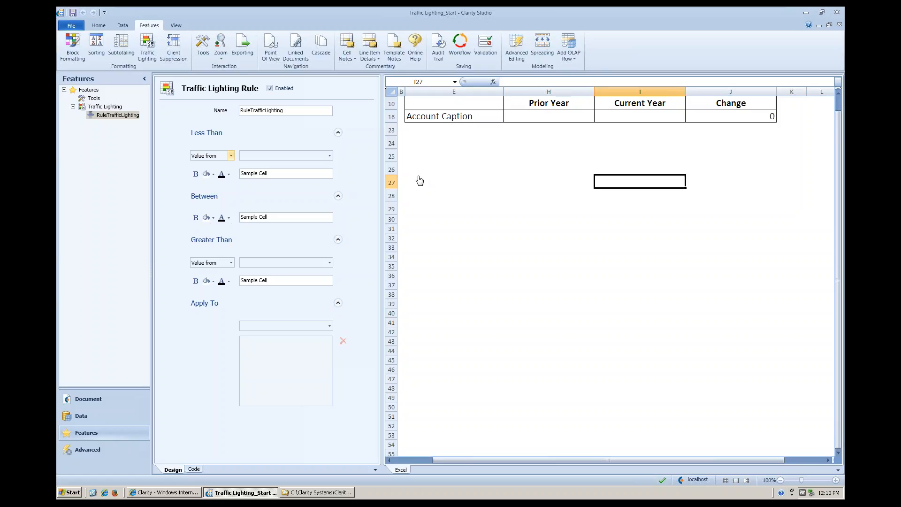
# Set the rule's Less Than condition to a fixed value of -1 and give its sample cell a red fill
pyautogui.click(234, 155)
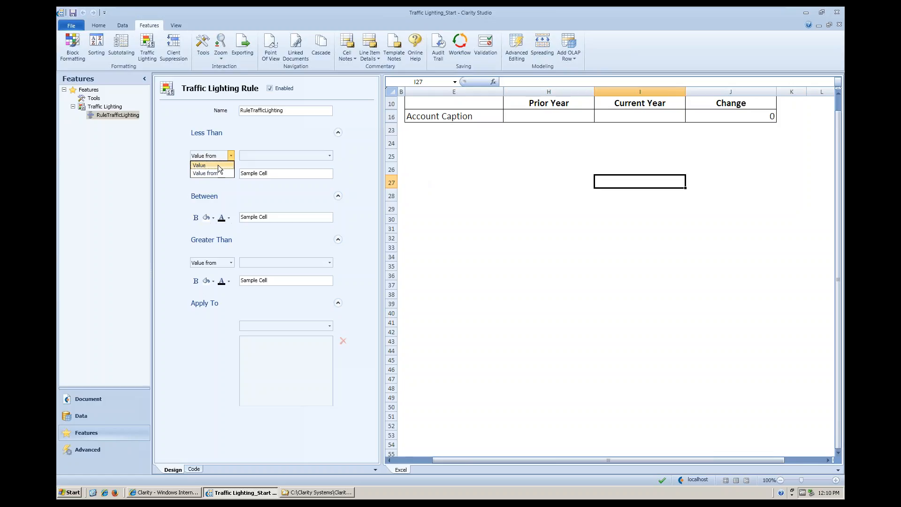
pyautogui.click(221, 163)
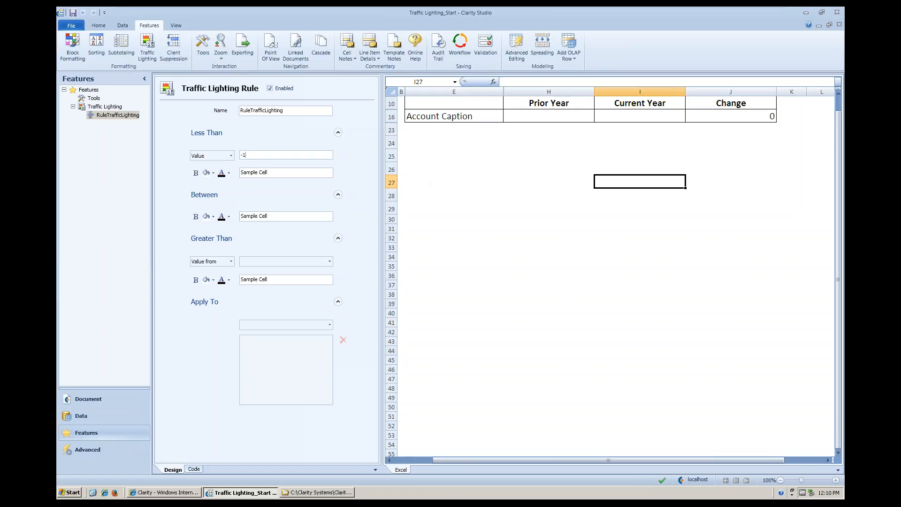
pyautogui.click(229, 173)
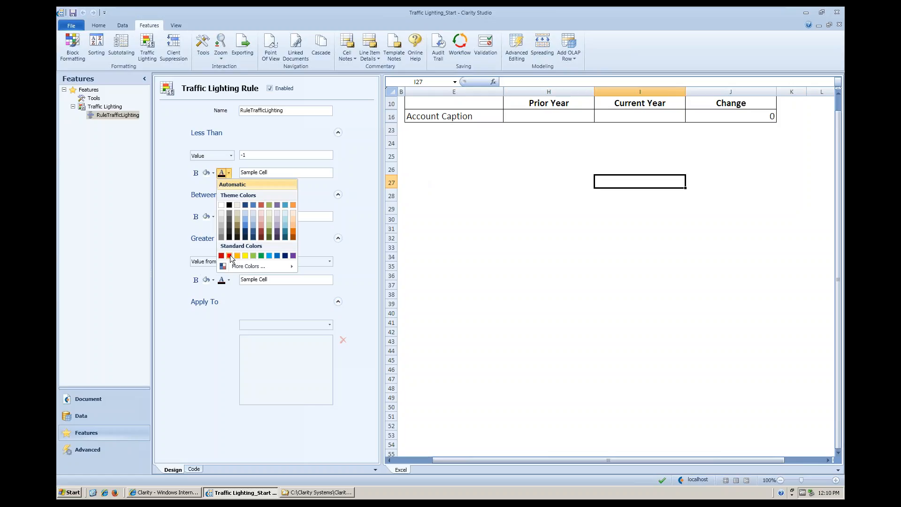
pyautogui.click(148, 168)
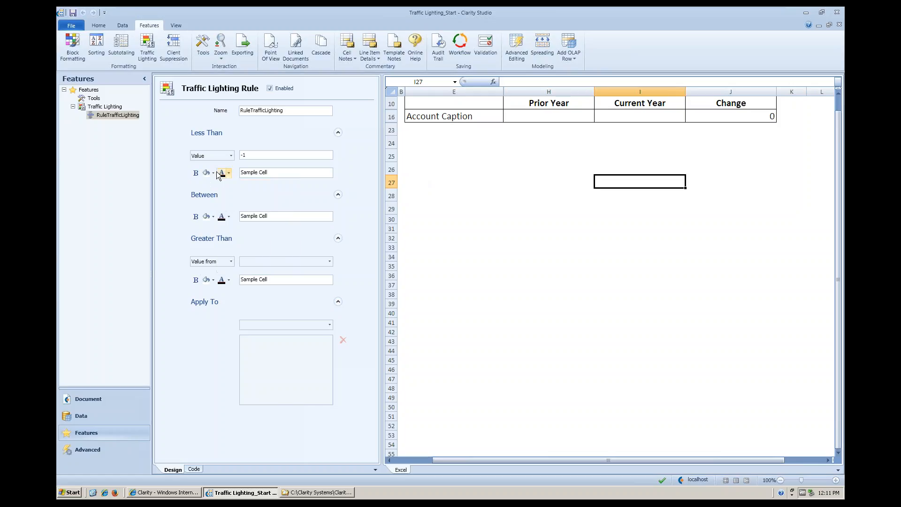
pyautogui.click(212, 173)
pyautogui.click(213, 256)
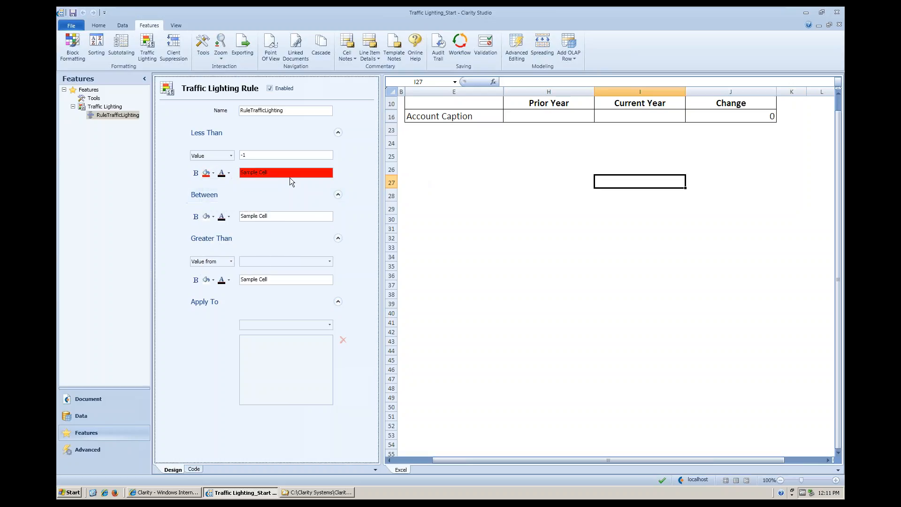
# Set the rule's Greater Than condition to a fixed value of 1
pyautogui.click(233, 260)
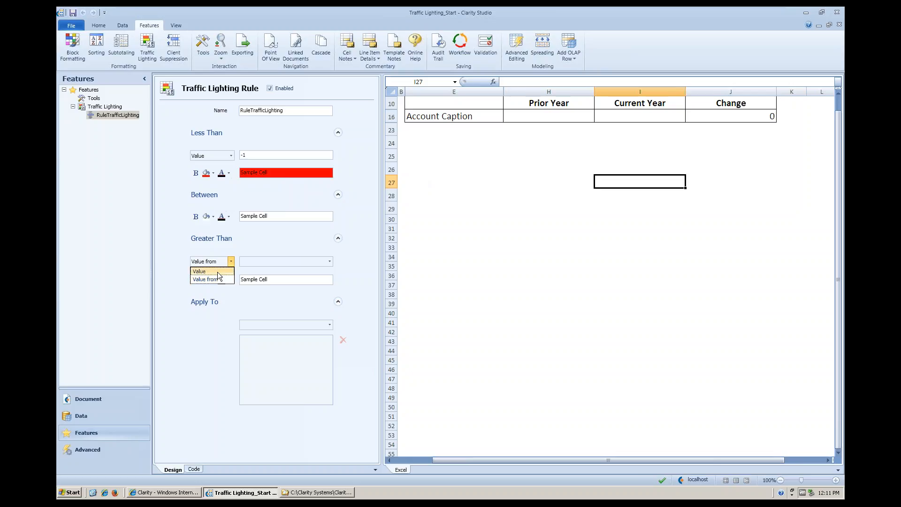
pyautogui.click(207, 269)
pyautogui.click(256, 260)
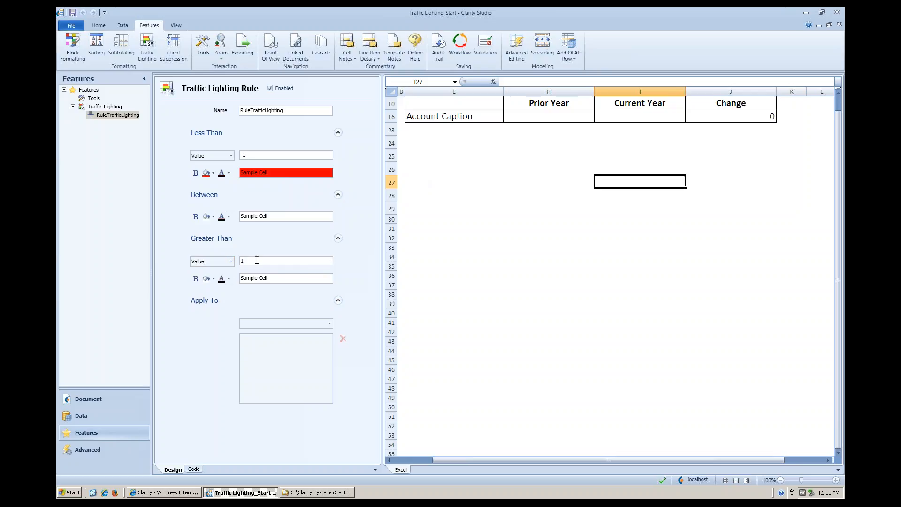
# Format the Greater Than sample cell with a dark olive green fill and the automatic font colour
pyautogui.click(229, 280)
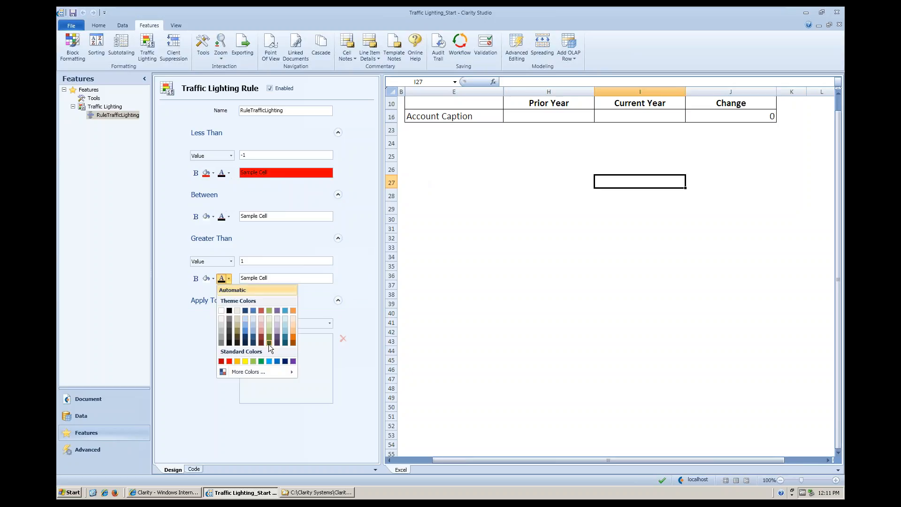
pyautogui.click(268, 338)
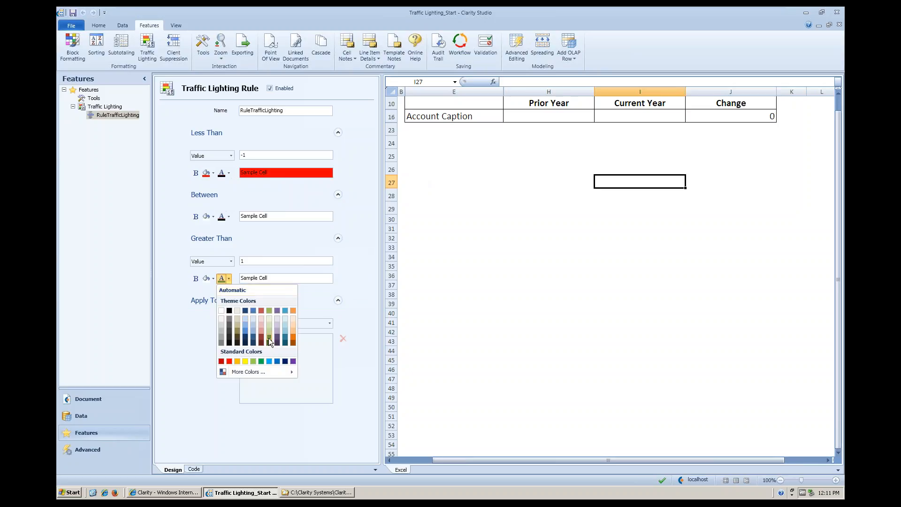
pyautogui.click(195, 350)
pyautogui.click(229, 279)
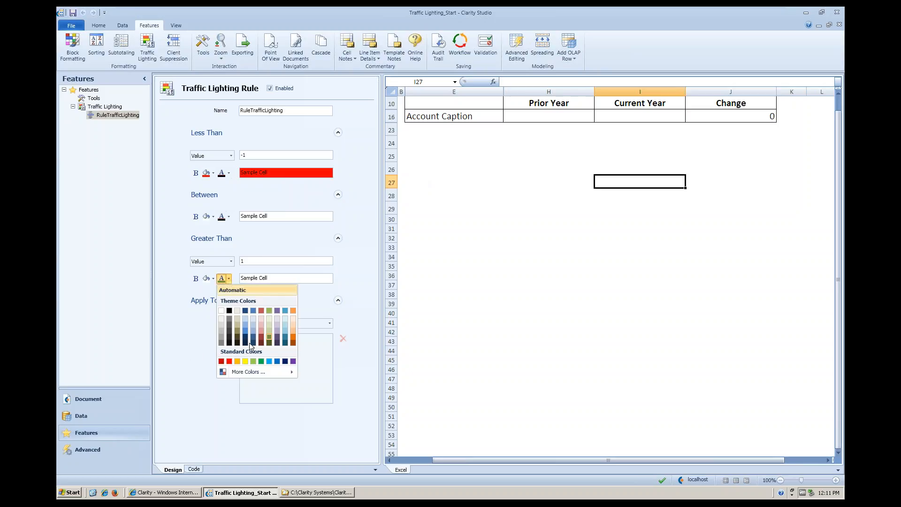
pyautogui.click(213, 278)
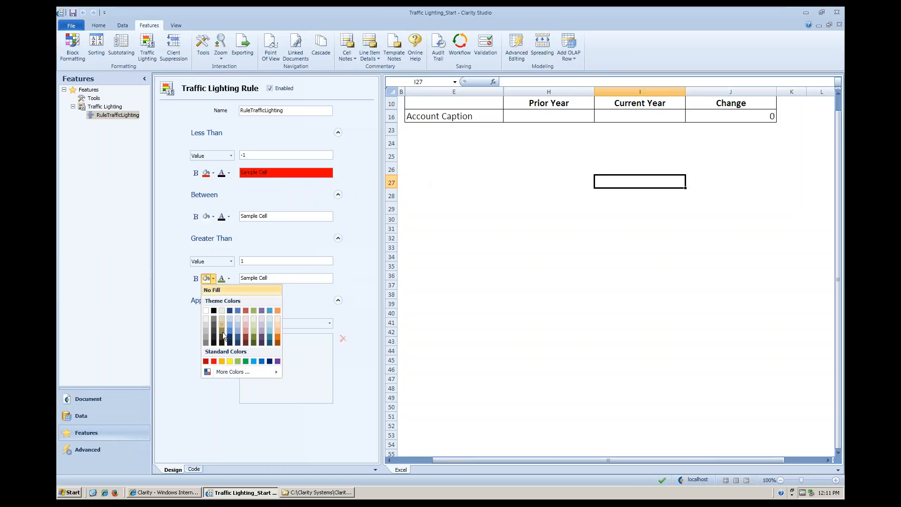
pyautogui.click(254, 341)
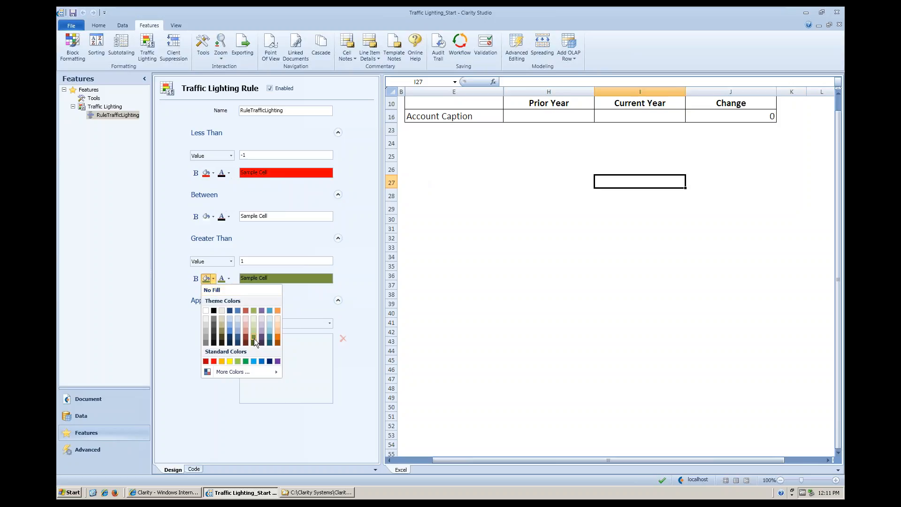
pyautogui.click(157, 348)
pyautogui.click(229, 279)
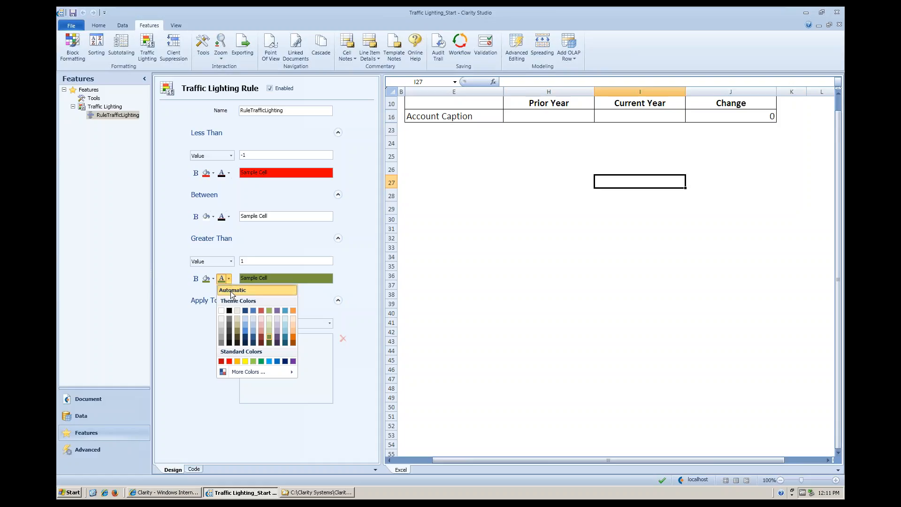
pyautogui.click(230, 291)
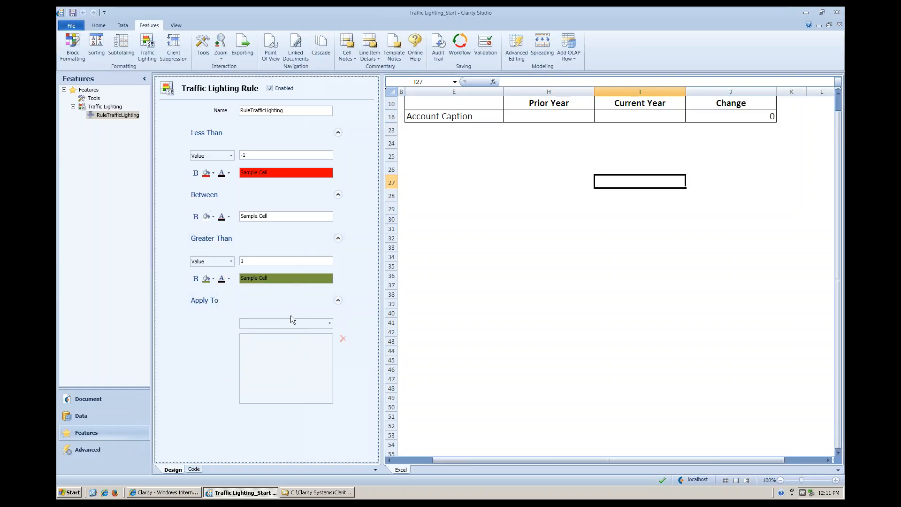
pyautogui.click(738, 155)
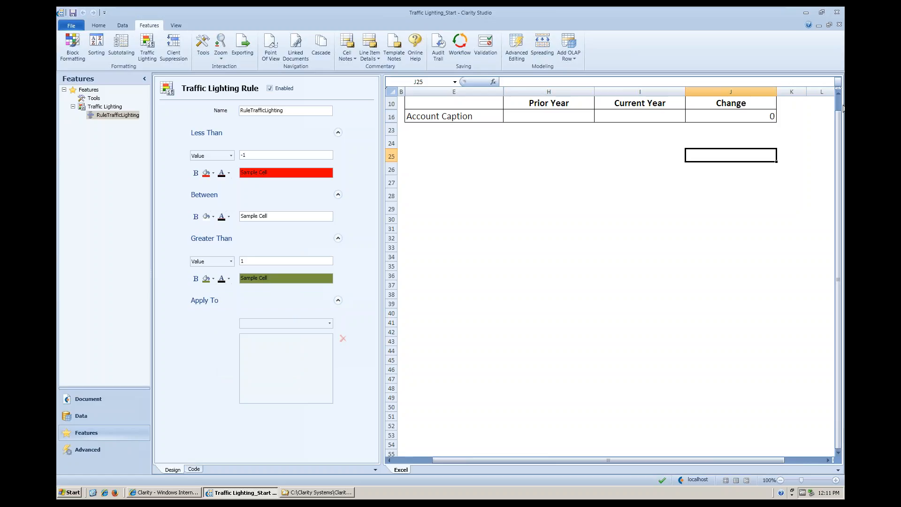
pyautogui.click(639, 92)
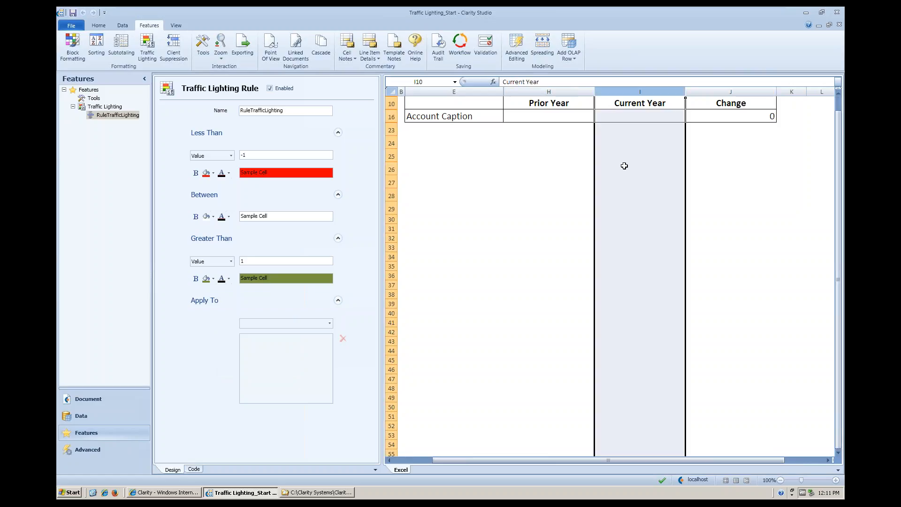
pyautogui.click(331, 323)
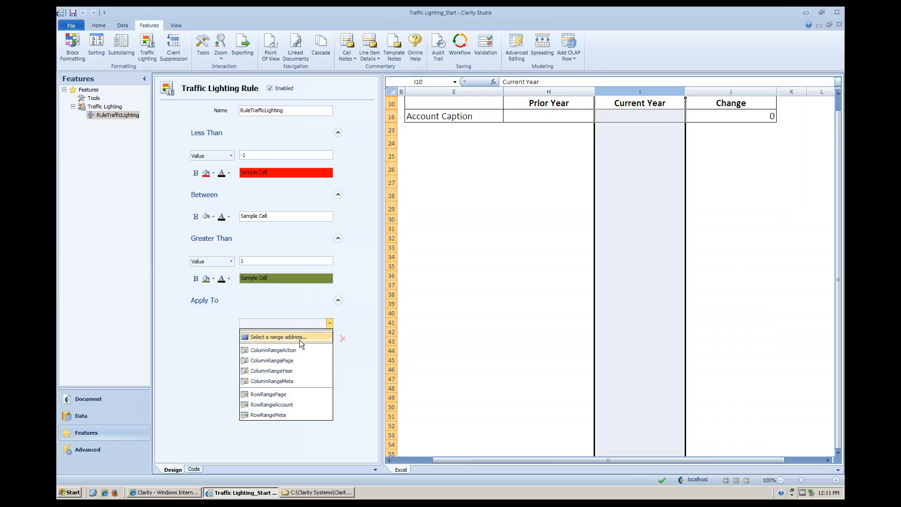
pyautogui.click(295, 337)
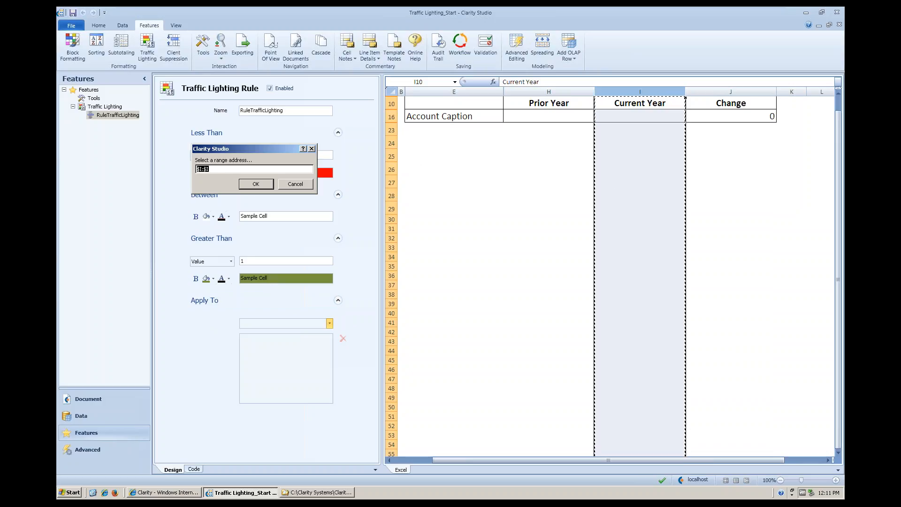
pyautogui.click(253, 184)
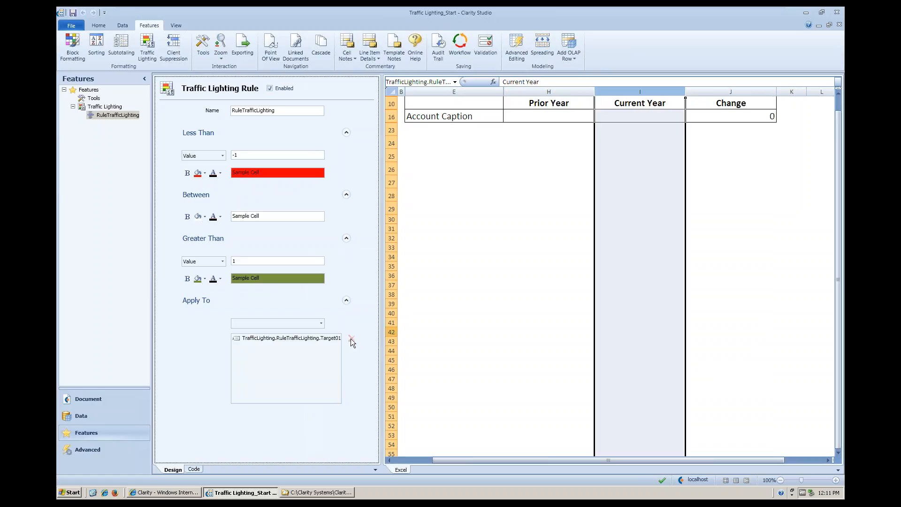
pyautogui.click(271, 338)
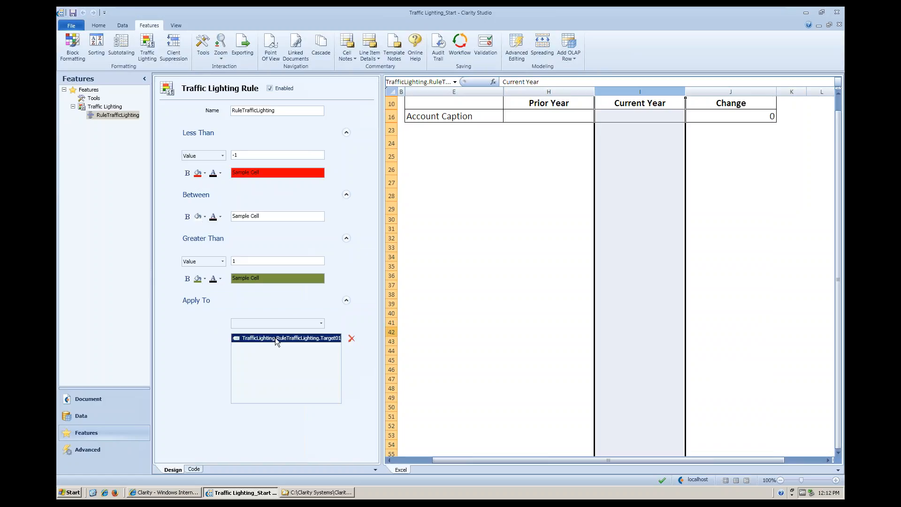
pyautogui.click(350, 339)
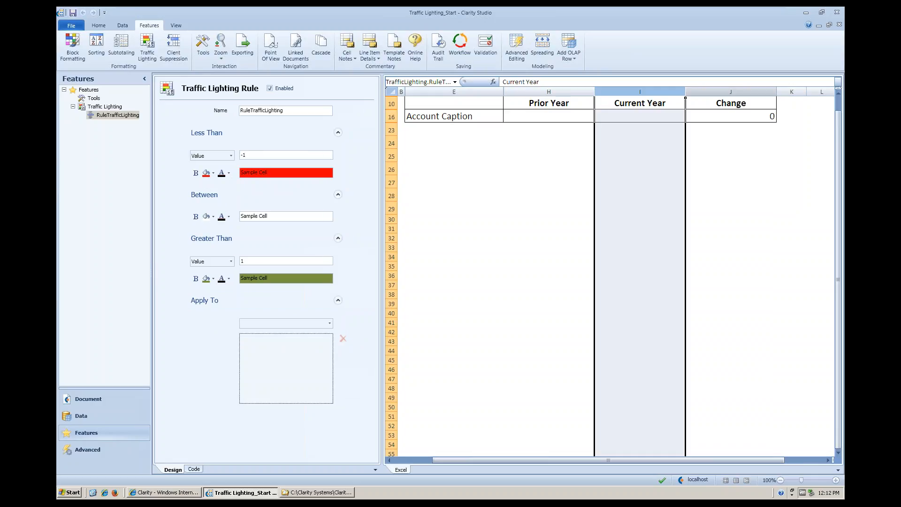
# Apply the traffic lighting rule to the entire Change column (column J) as a selected range address and save the template
pyautogui.click(731, 92)
pyautogui.click(330, 323)
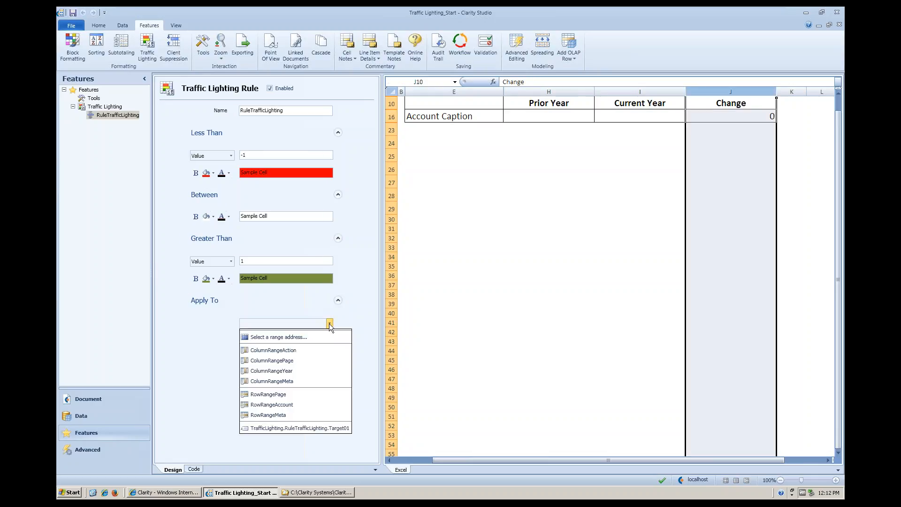
pyautogui.click(309, 335)
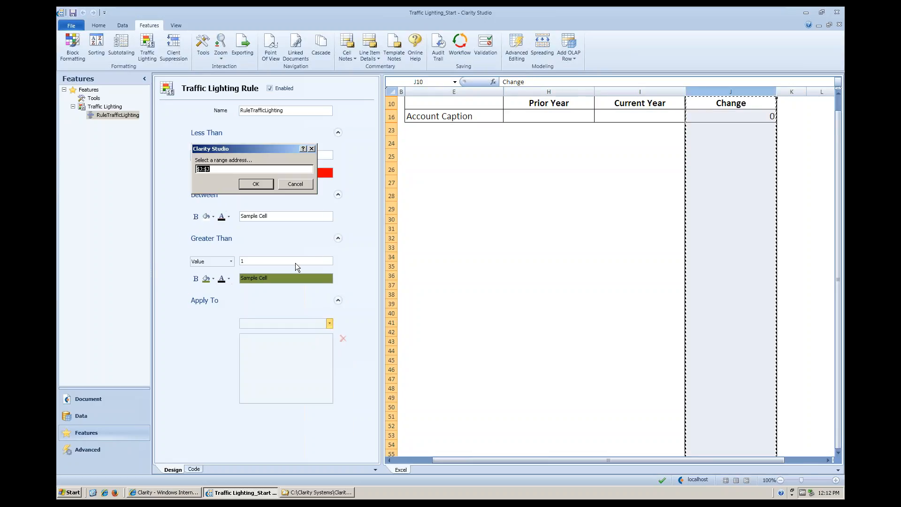
pyautogui.click(260, 186)
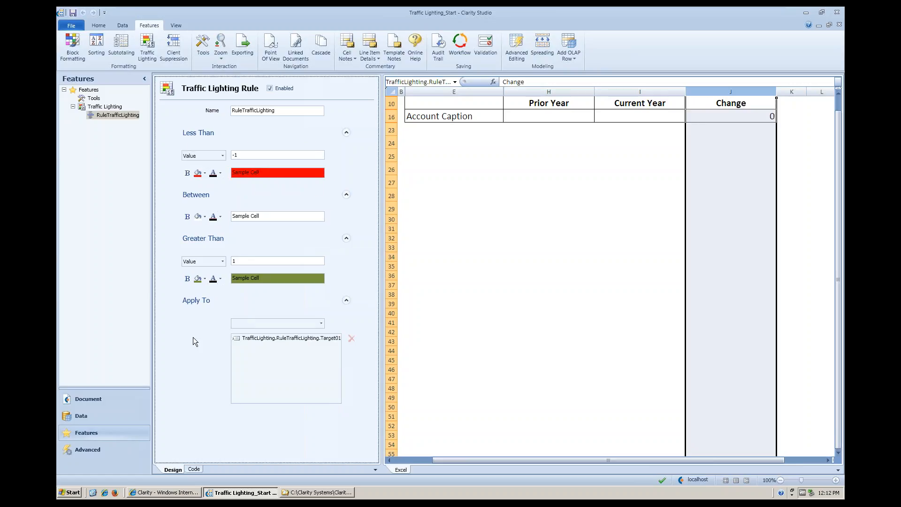
pyautogui.click(73, 14)
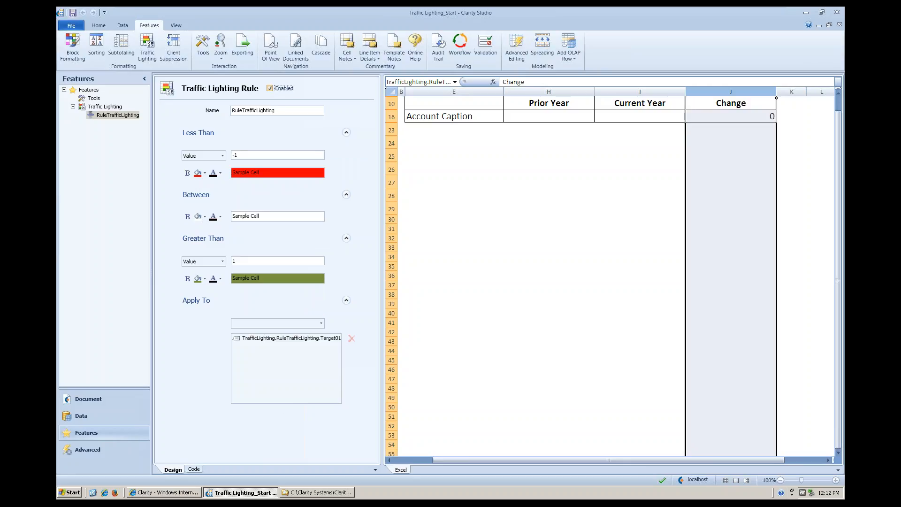
# Switch to the Clarity web client and reopen Traffic Lighting_Start from Lunch N Learn
pyautogui.click(177, 494)
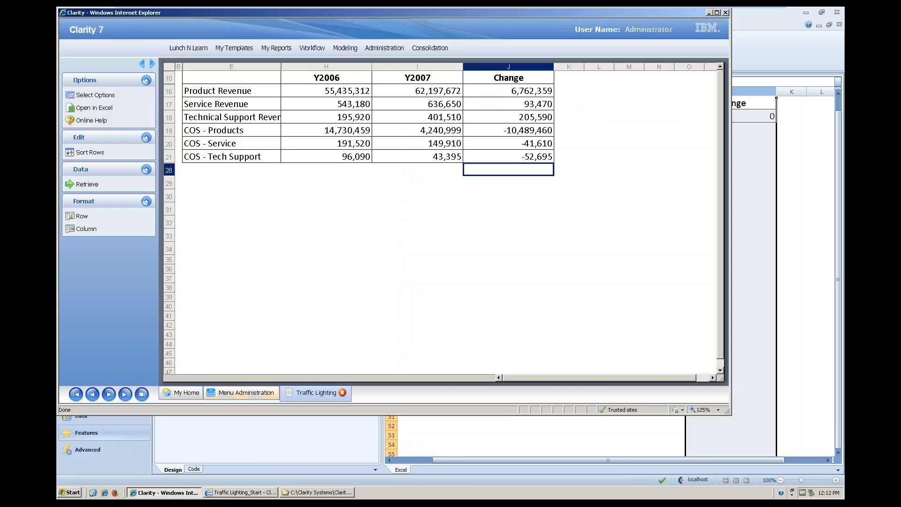
pyautogui.click(189, 48)
pyautogui.click(193, 58)
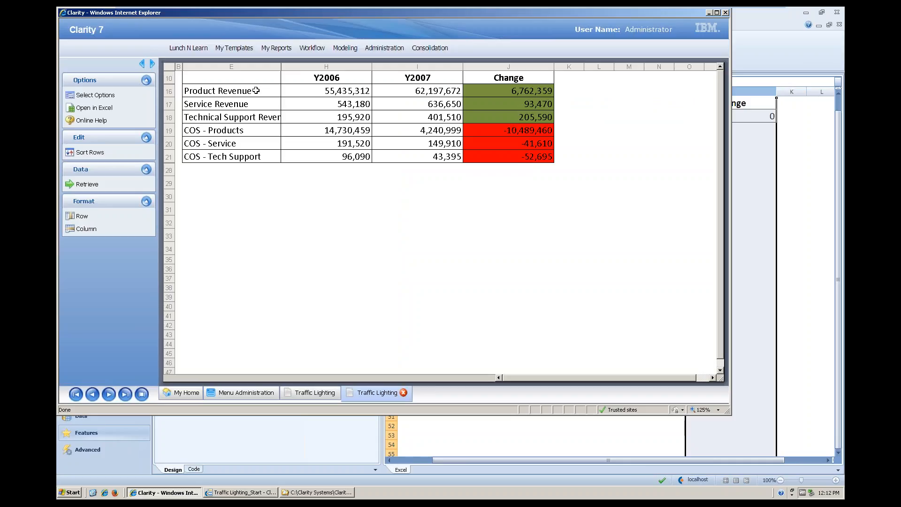
# Examine the account rows, comparing their Y2006 and Y2007 values with the colouring in the Change column
pyautogui.moveTo(257, 91); pyautogui.dragTo(242, 152)
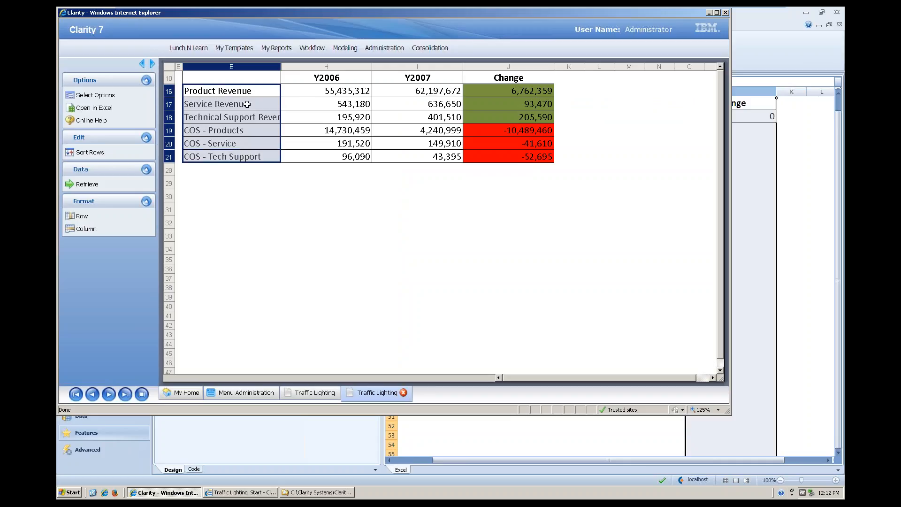
pyautogui.click(258, 118)
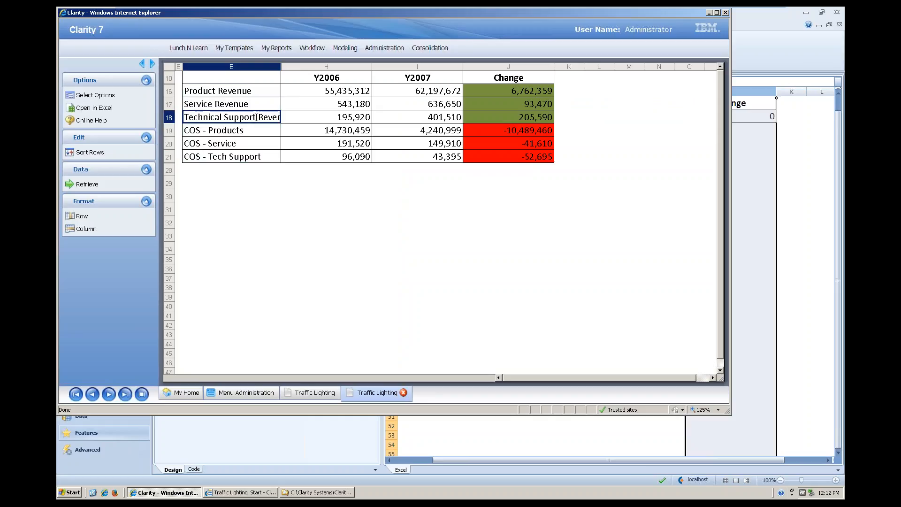
pyautogui.click(402, 117)
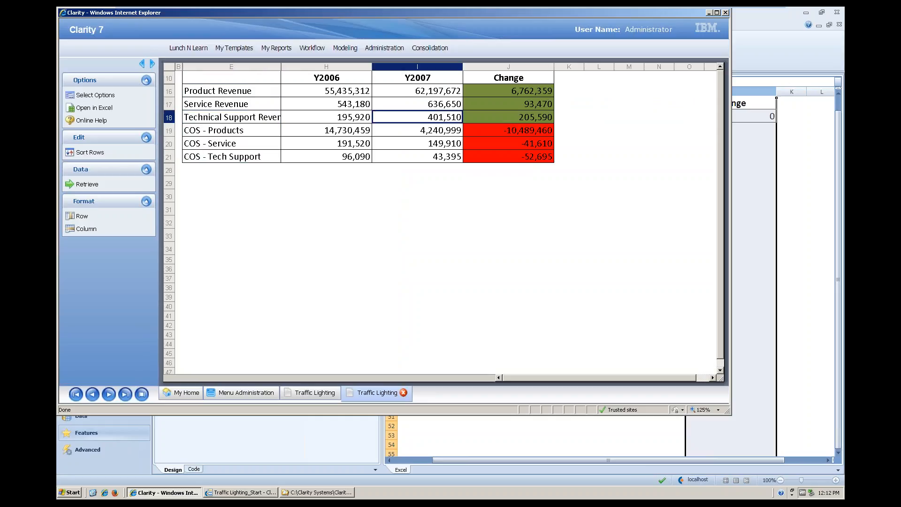
pyautogui.press('Right')
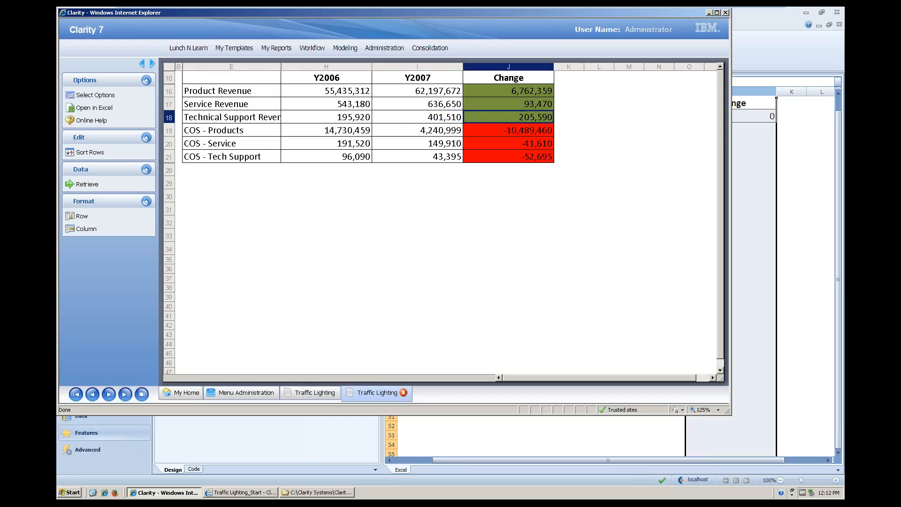
pyautogui.click(309, 130)
pyautogui.click(414, 134)
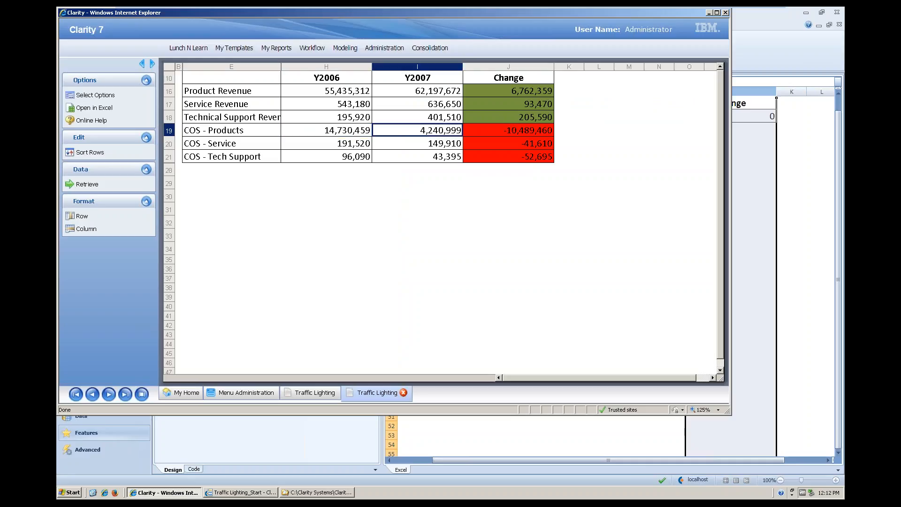
pyautogui.click(504, 133)
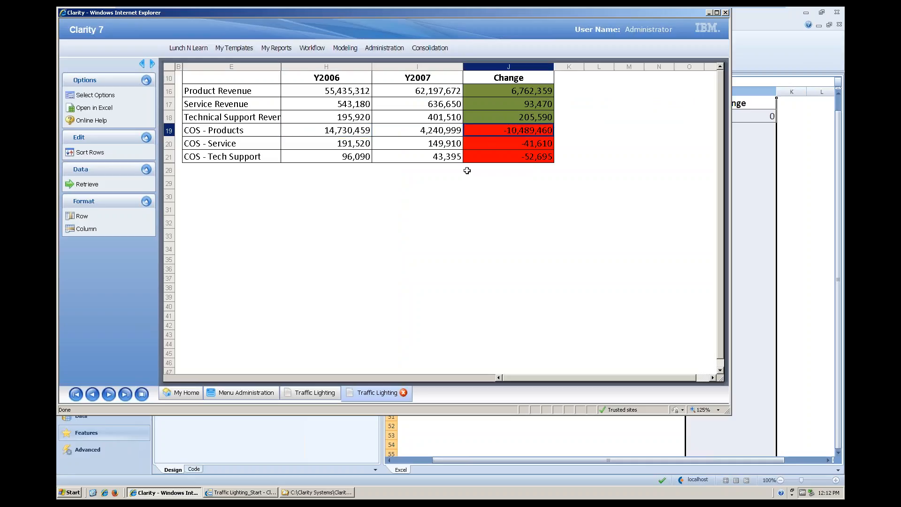
pyautogui.moveTo(524, 78); pyautogui.dragTo(524, 142)
pyautogui.click(513, 120)
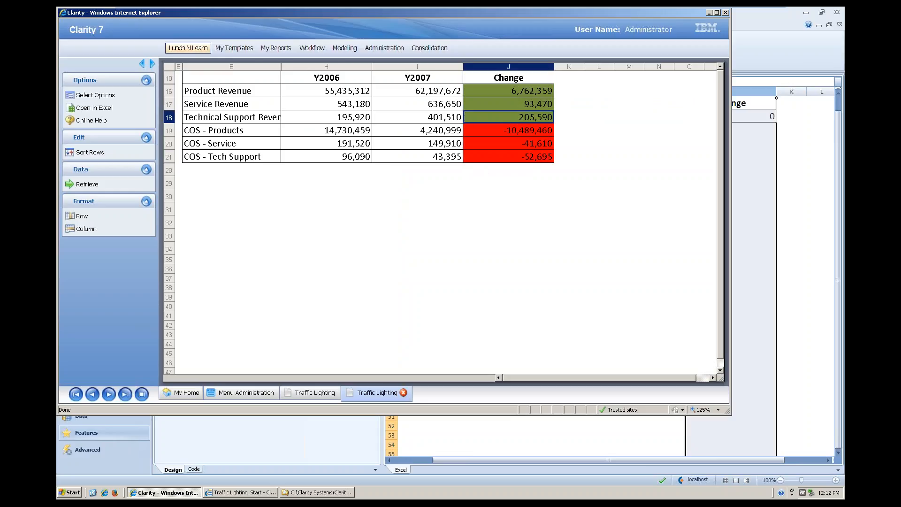
# Open the Traffic Lighting_Start report from the Copied folder of Lunch N Learn
pyautogui.click(188, 48)
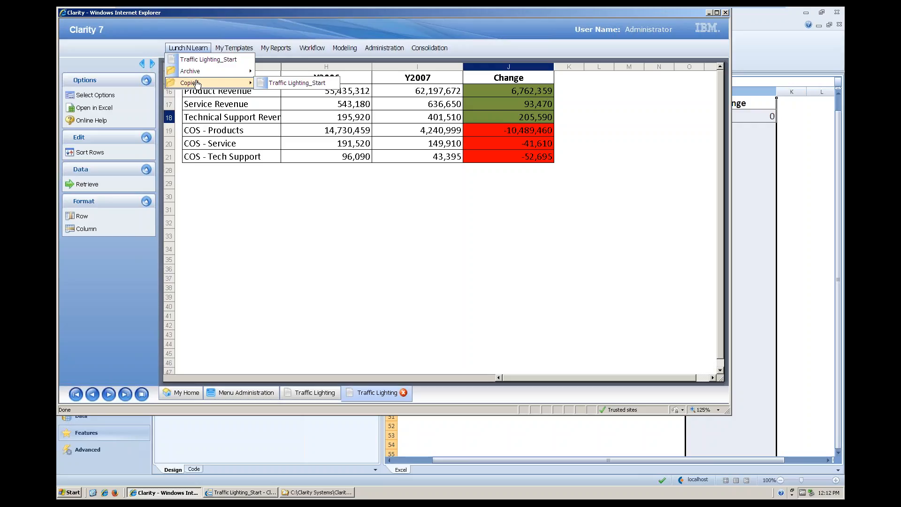
pyautogui.moveTo(200, 74)
pyautogui.click(291, 83)
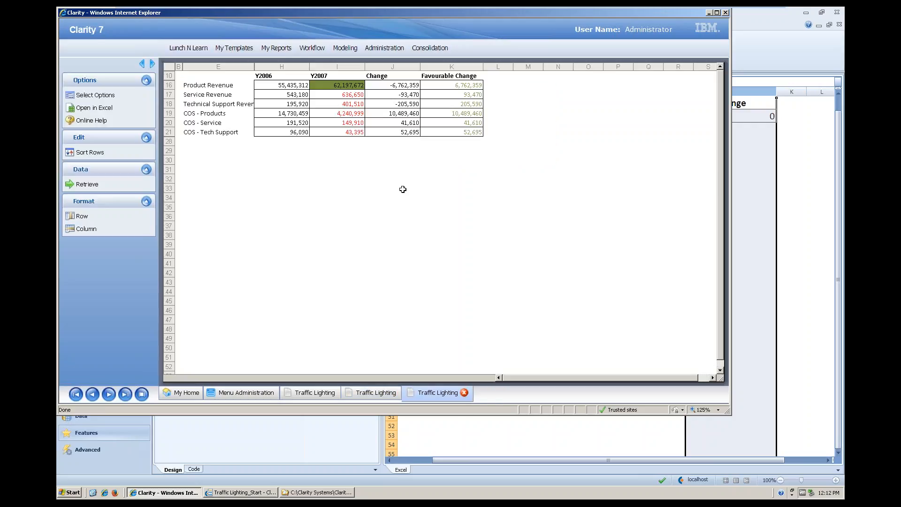
# Examine how the Change and Favourable Change columns differ for the revenue and COS accounts
pyautogui.click(386, 85)
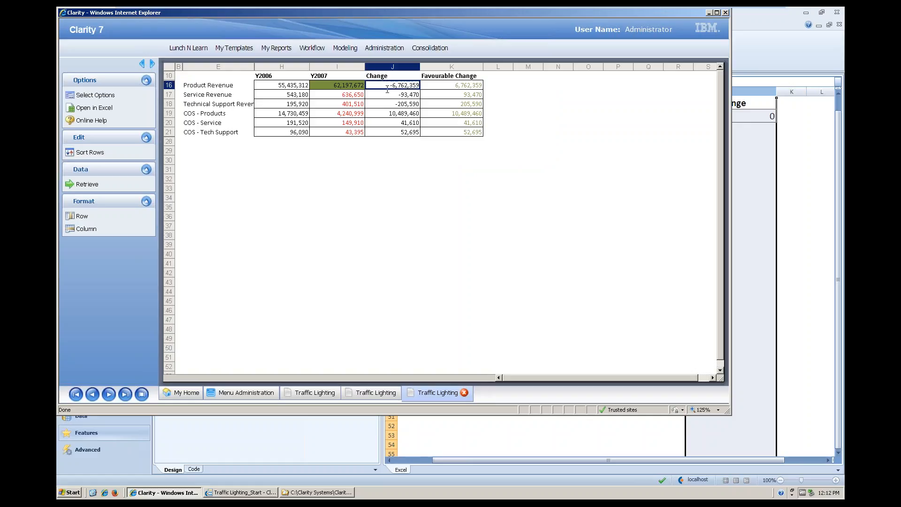
pyautogui.click(434, 85)
pyautogui.click(440, 104)
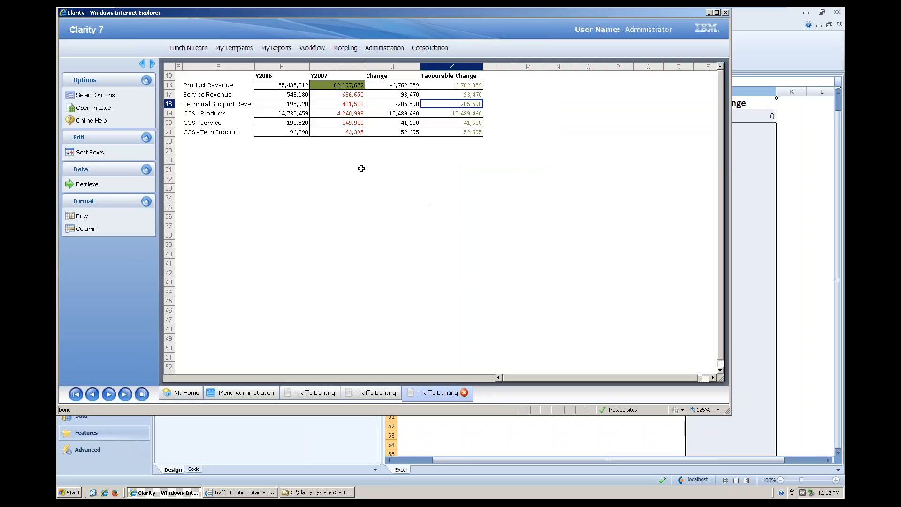
pyautogui.moveTo(227, 85); pyautogui.dragTo(228, 132)
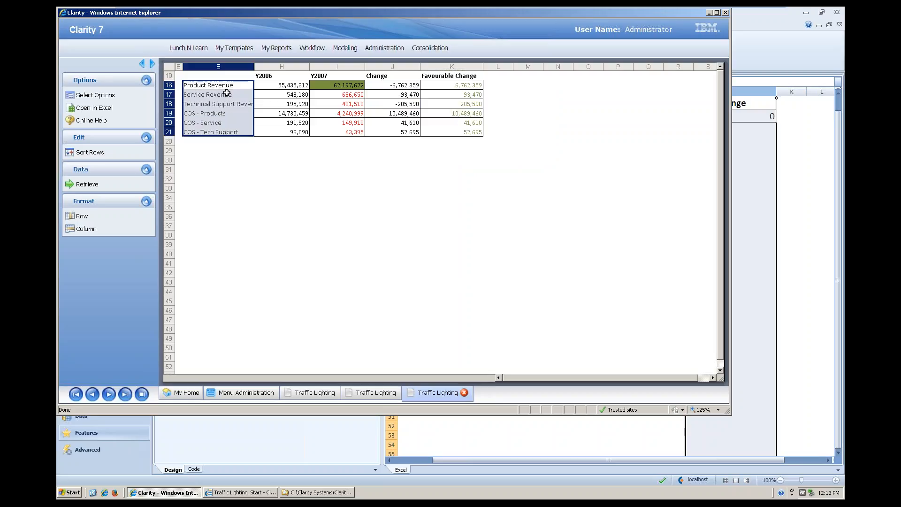
pyautogui.click(223, 122)
pyautogui.moveTo(385, 85); pyautogui.dragTo(390, 107)
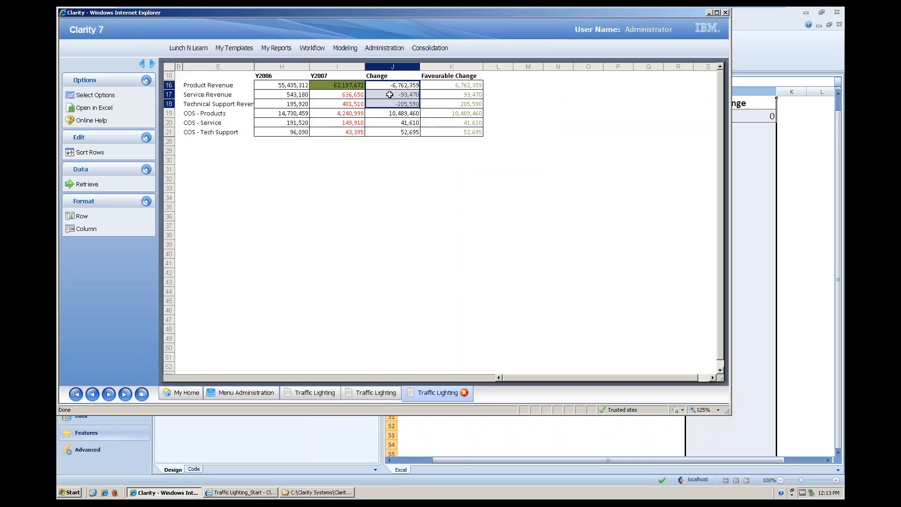
pyautogui.click(389, 86)
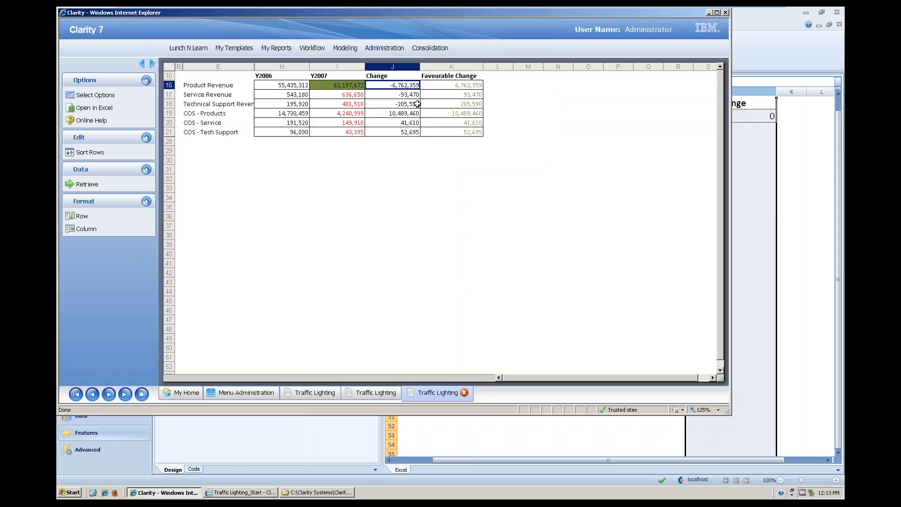
pyautogui.moveTo(449, 85); pyautogui.dragTo(463, 133)
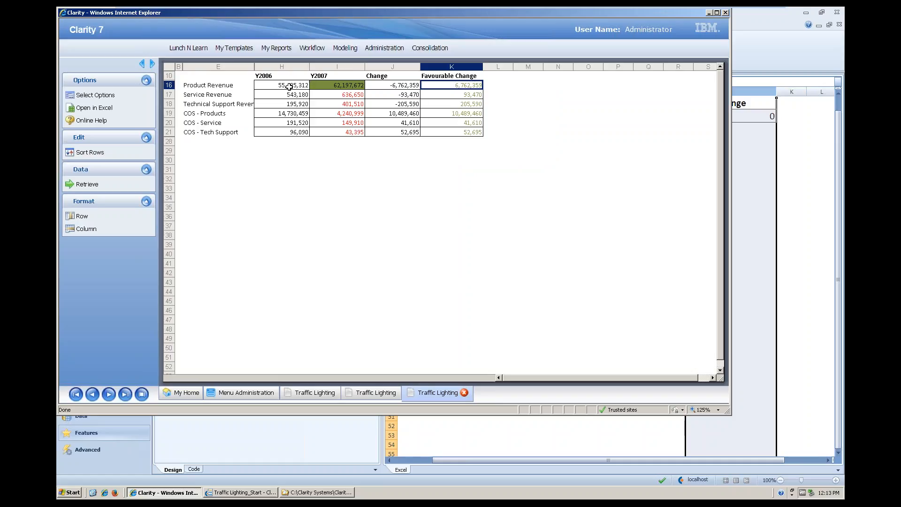
# Compare the Y2006 and Y2007 values account by account with the Favourable Change column, including the COS - Products row
pyautogui.click(308, 82)
pyautogui.click(329, 87)
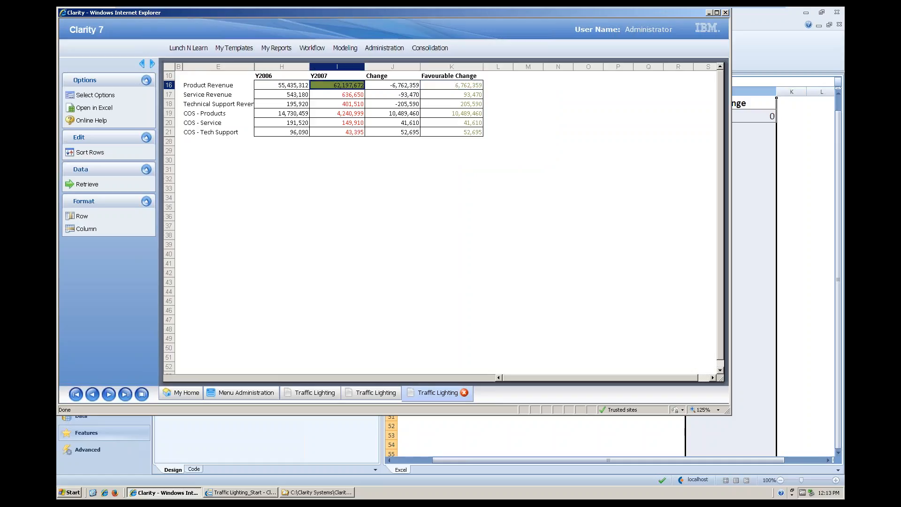
pyautogui.click(295, 96)
pyautogui.click(336, 95)
pyautogui.click(303, 102)
pyautogui.click(335, 104)
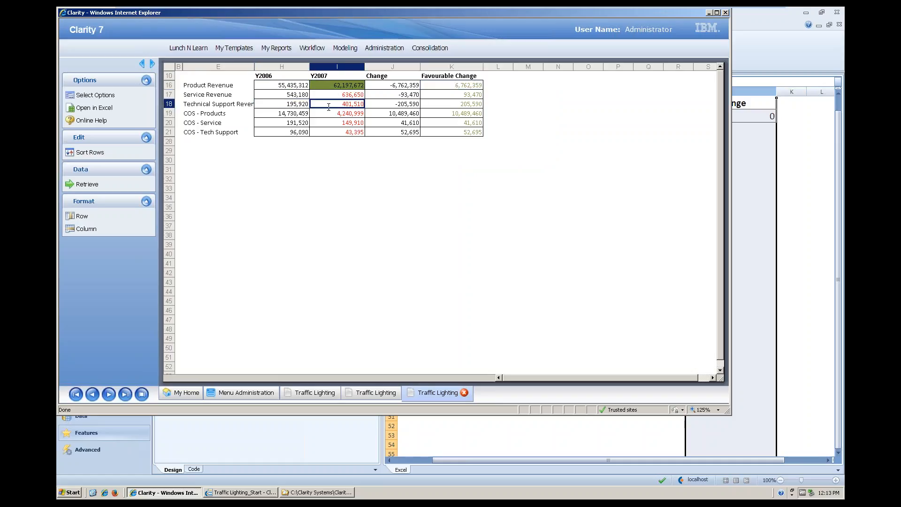
pyautogui.click(292, 115)
pyautogui.click(339, 115)
pyautogui.click(300, 121)
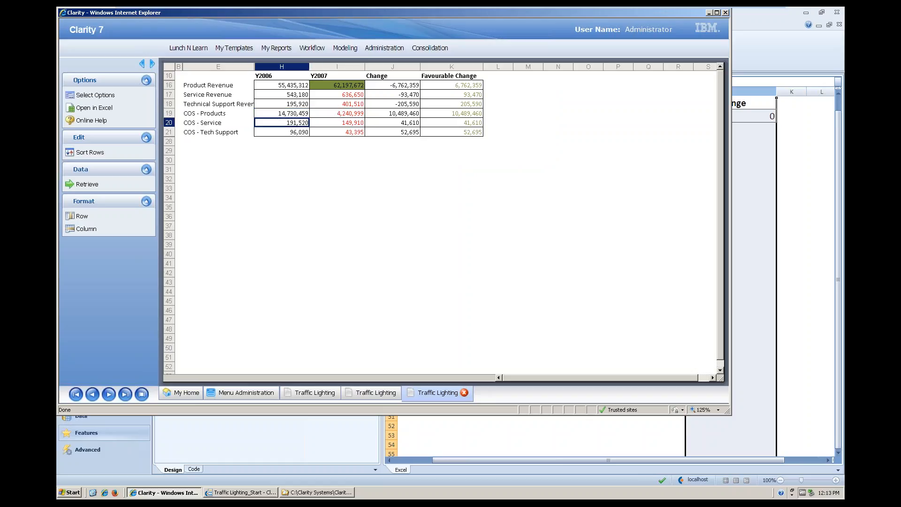
pyautogui.click(329, 123)
pyautogui.click(297, 132)
pyautogui.click(335, 133)
pyautogui.moveTo(472, 85); pyautogui.dragTo(473, 160)
pyautogui.click(473, 161)
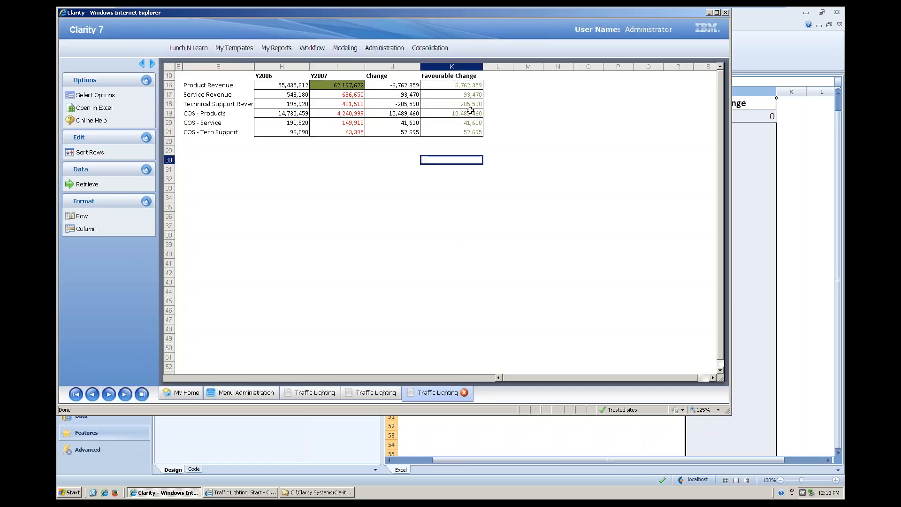
pyautogui.click(459, 87)
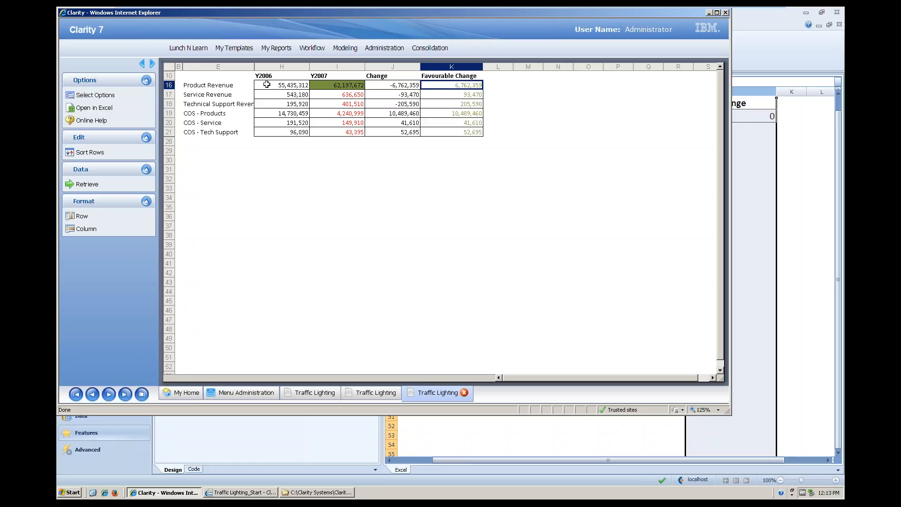
pyautogui.click(212, 114)
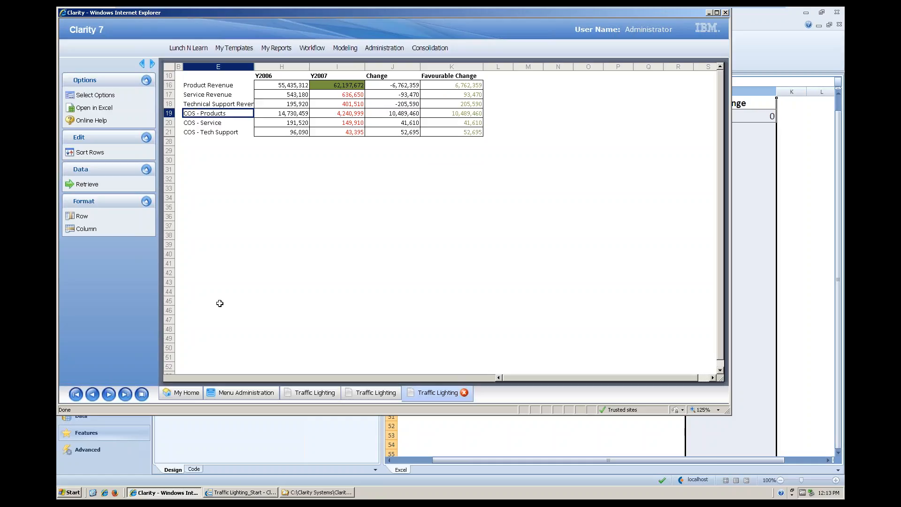
# Switch to Clarity Studio and try to open Traffic Lighting_Final from the recent documents
pyautogui.click(244, 492)
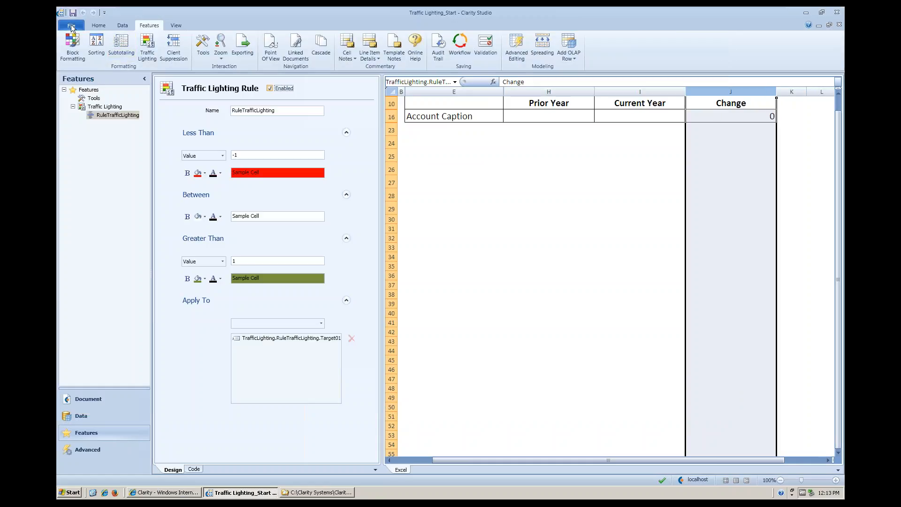
pyautogui.click(72, 26)
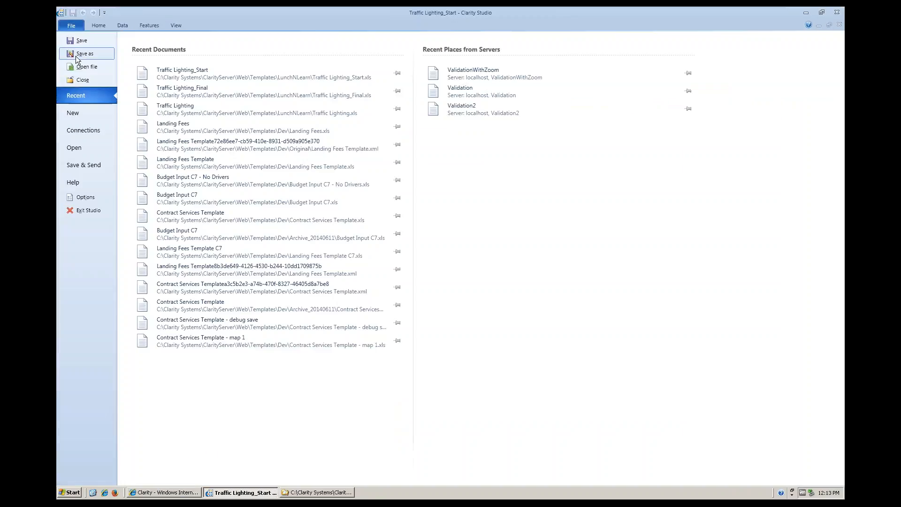
pyautogui.click(182, 89)
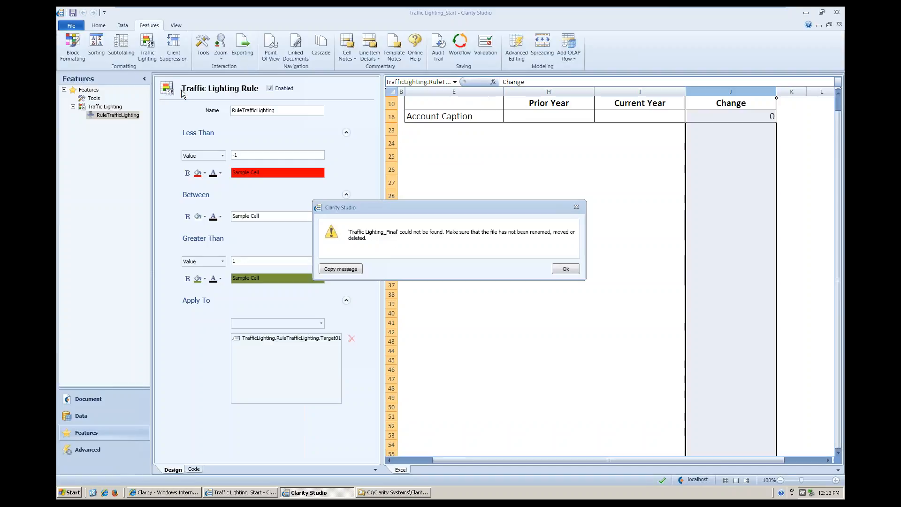
pyautogui.click(566, 270)
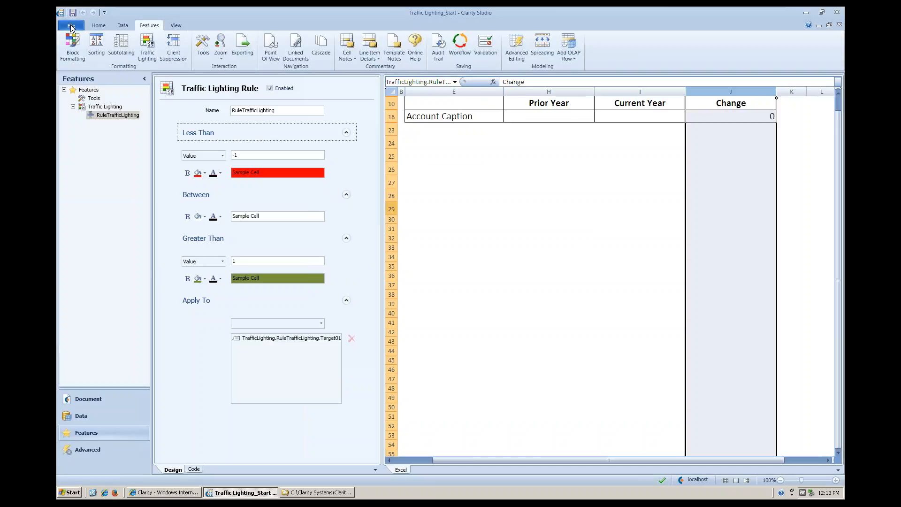
# Open the template Traffic Lighting_Final.xls from the Archive folder inside LunchNLearn
pyautogui.click(71, 26)
pyautogui.click(80, 65)
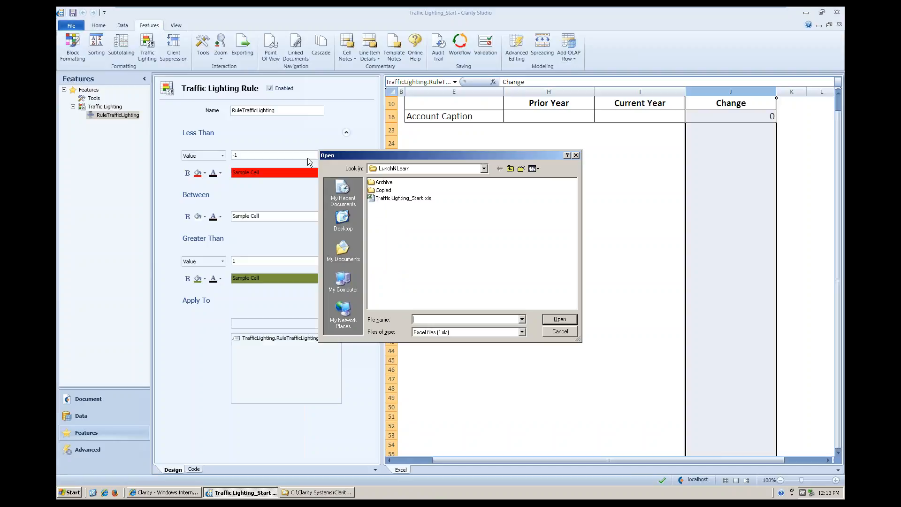
pyautogui.doubleClick(387, 183)
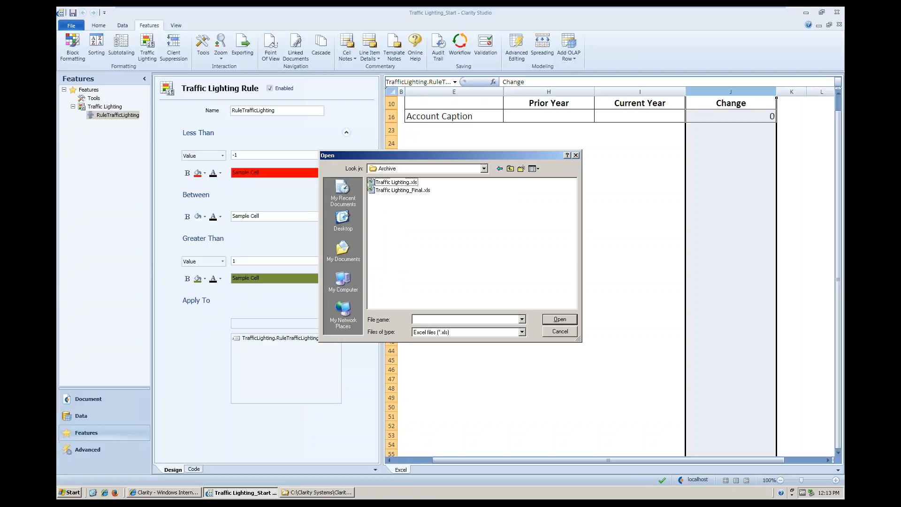
pyautogui.click(389, 190)
pyautogui.click(561, 320)
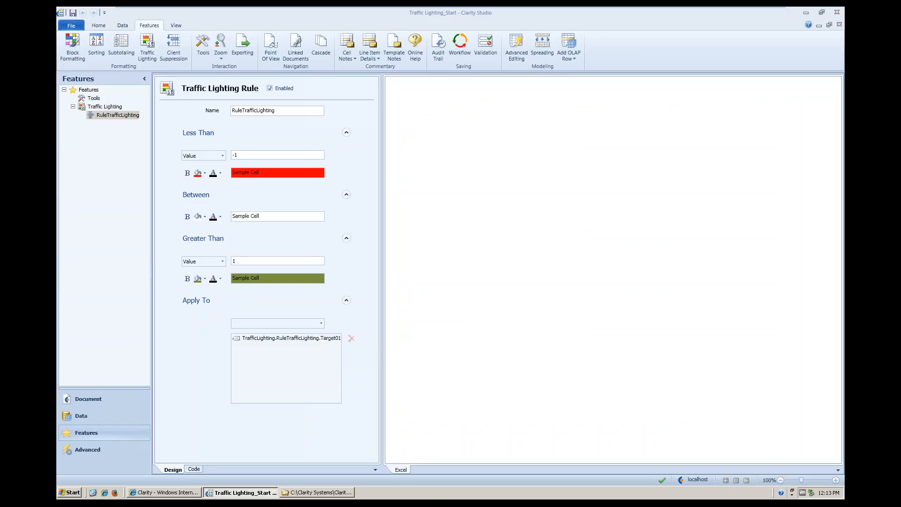
# Inspect the IF formula behind the Favourable Change cell K16 and its cell references
pyautogui.click(662, 108)
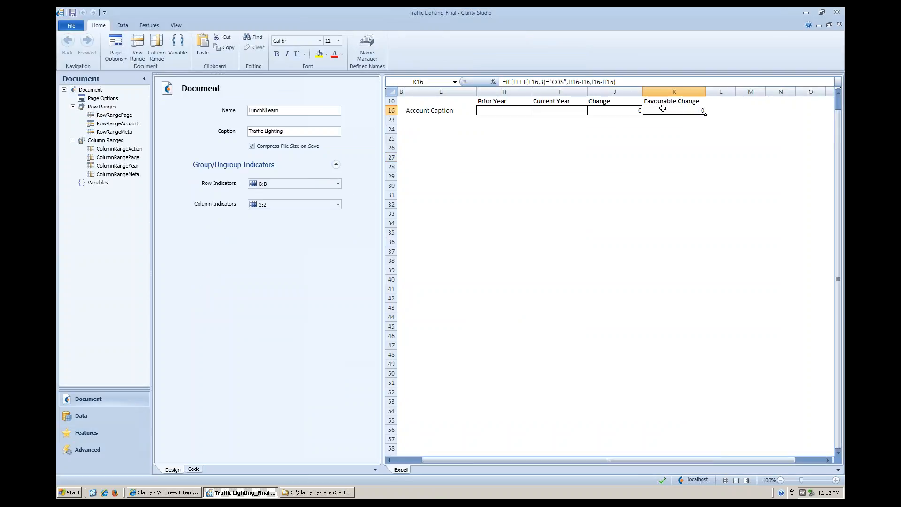
pyautogui.click(619, 81)
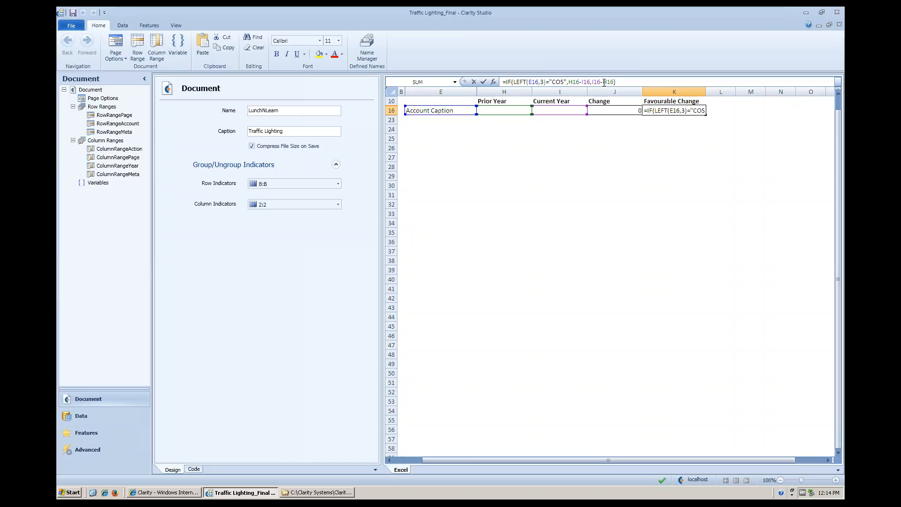
pyautogui.press('Return')
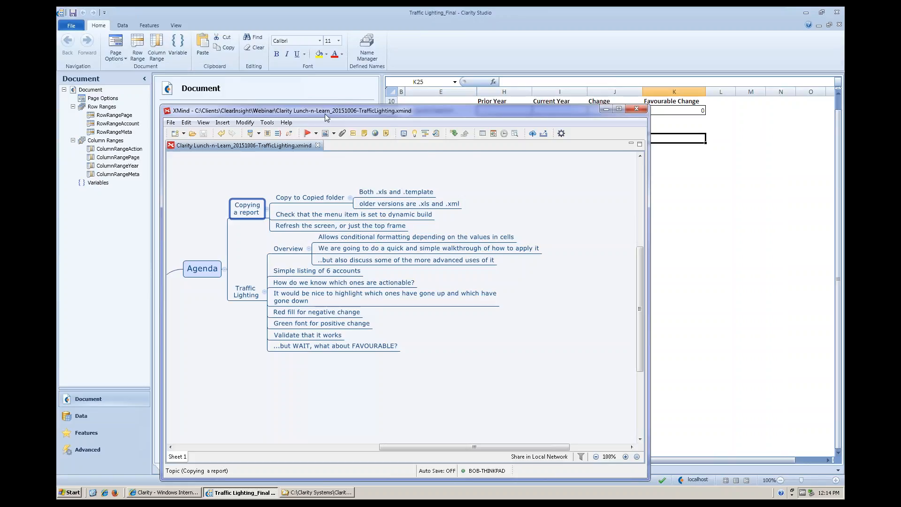
# Maximize the XMind agenda map and review each topic in the Copying a report branch
pyautogui.doubleClick(328, 131)
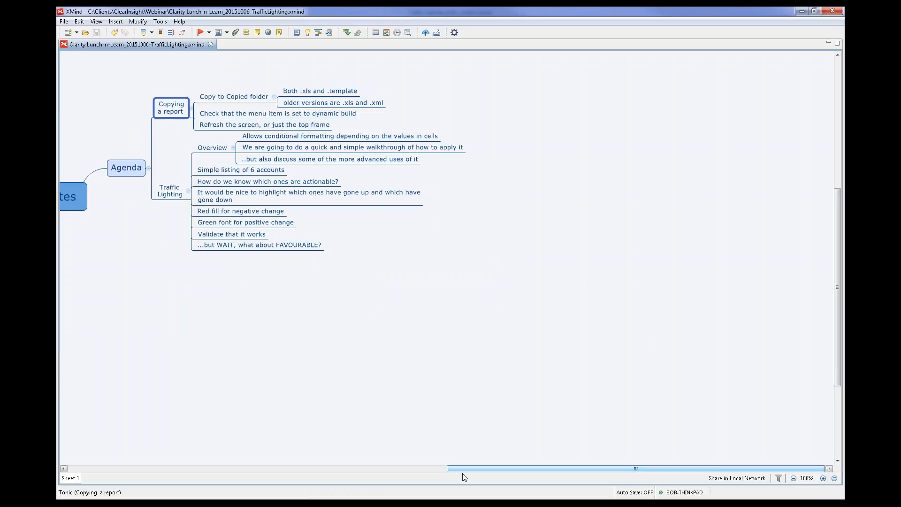
pyautogui.moveTo(463, 468); pyautogui.dragTo(438, 469)
pyautogui.click(257, 102)
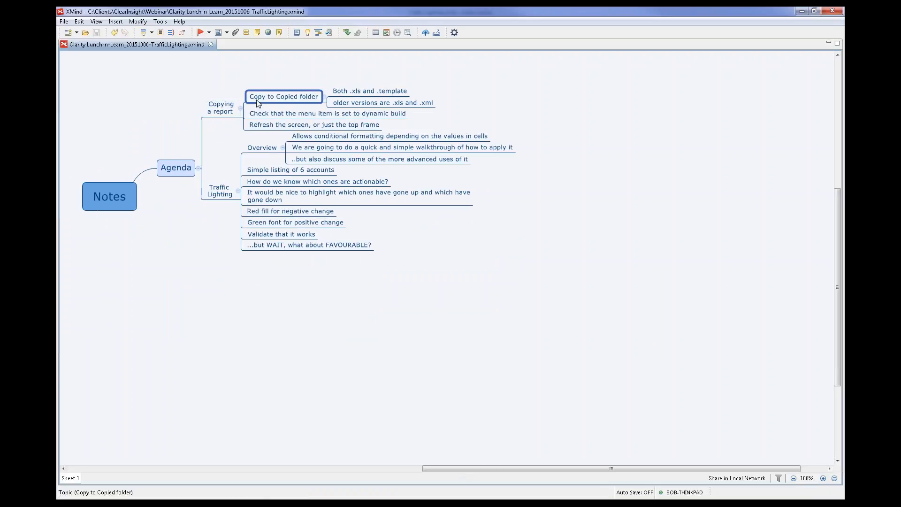
pyautogui.press('Left')
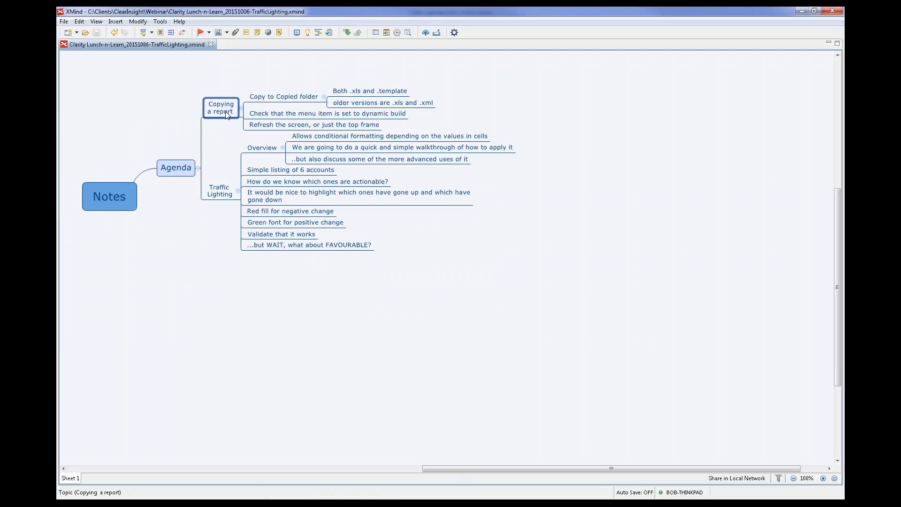
pyautogui.click(272, 97)
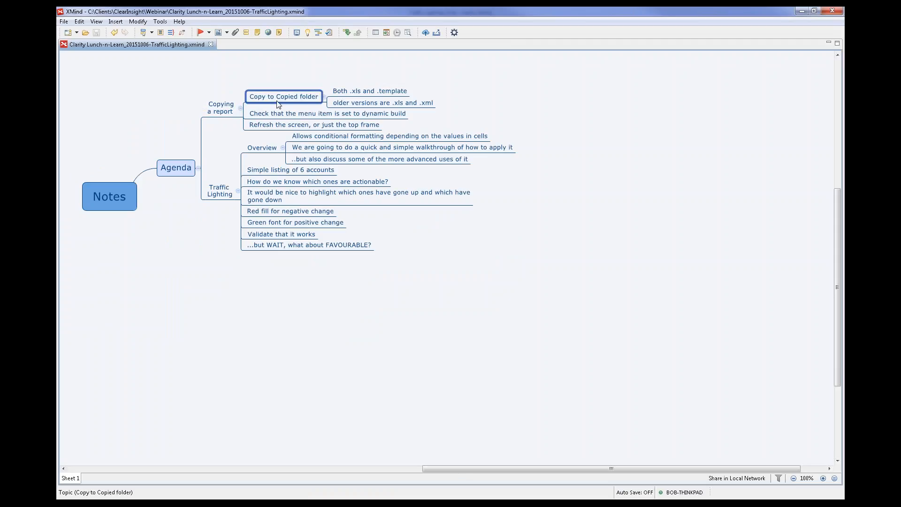
pyautogui.click(355, 90)
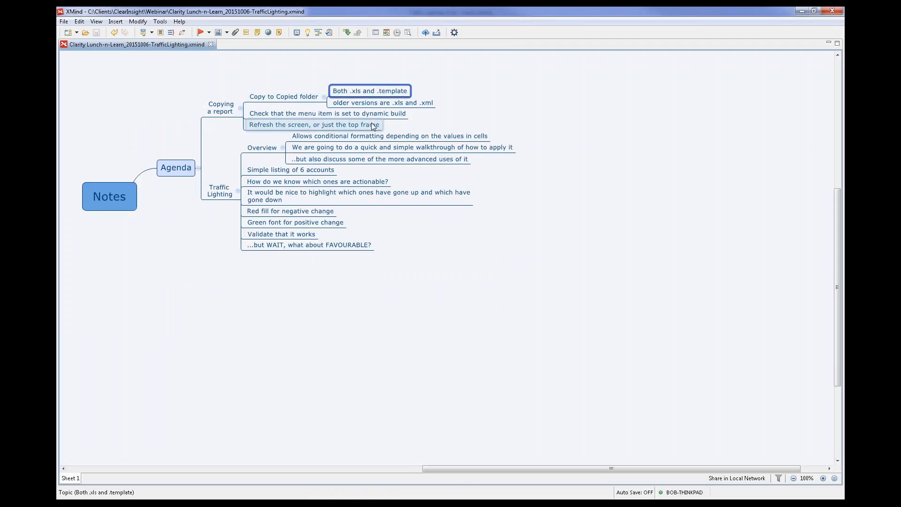
pyautogui.click(398, 102)
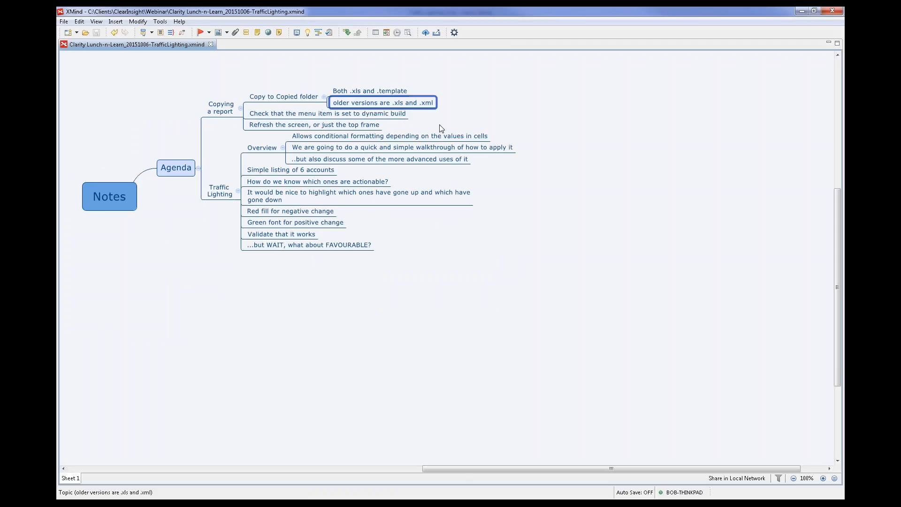
pyautogui.click(277, 115)
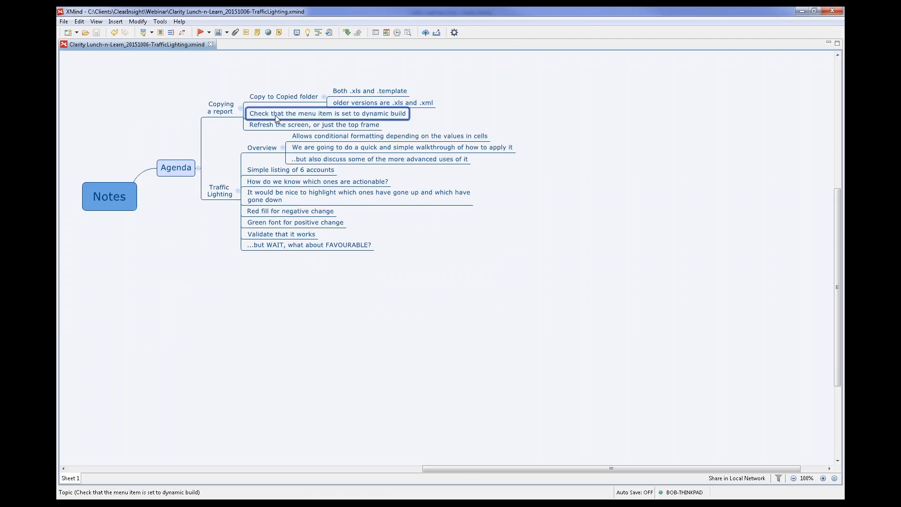
pyautogui.click(260, 125)
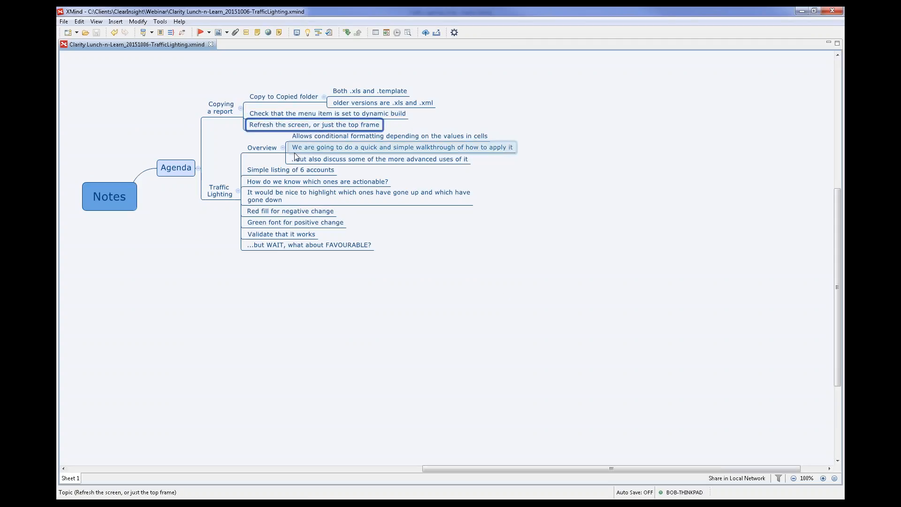
# Review the Traffic Lighting branch of the agenda, from the conditional formatting overview to the question about FAVOURABLE
pyautogui.click(225, 188)
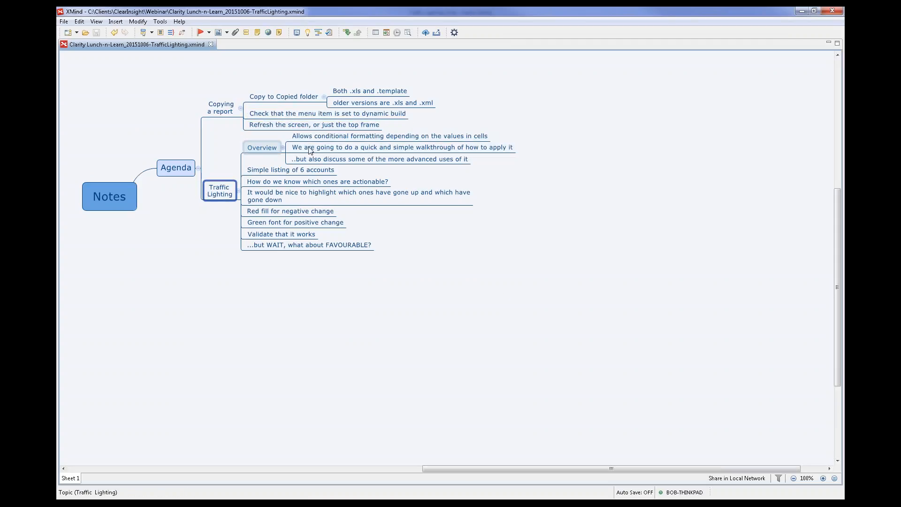
pyautogui.click(323, 138)
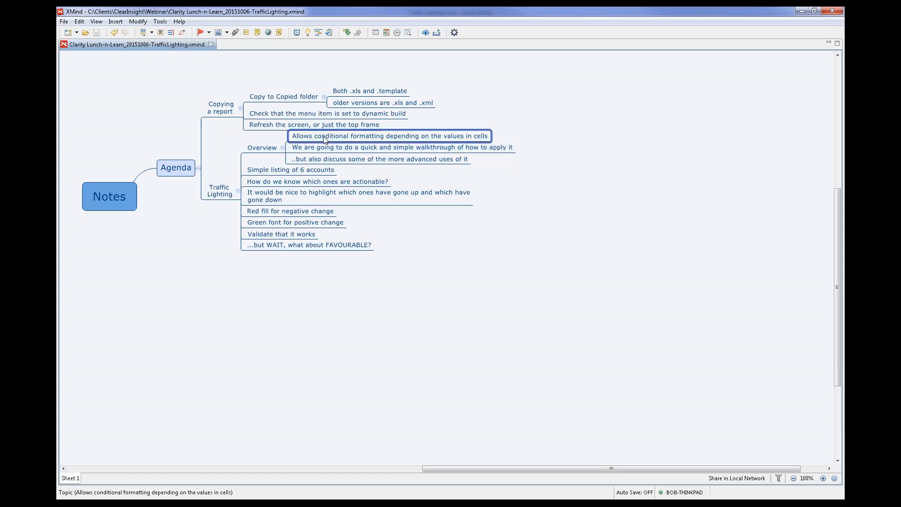
pyautogui.click(301, 172)
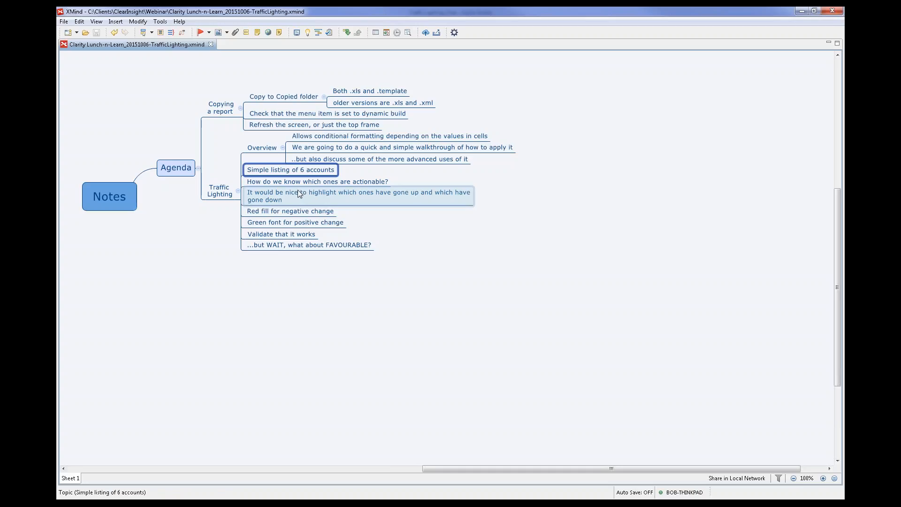
pyautogui.click(293, 183)
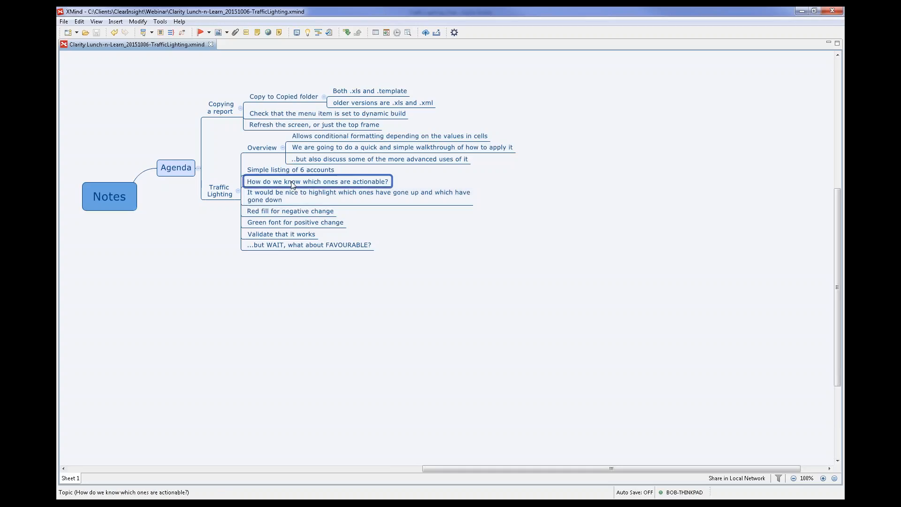
pyautogui.click(308, 198)
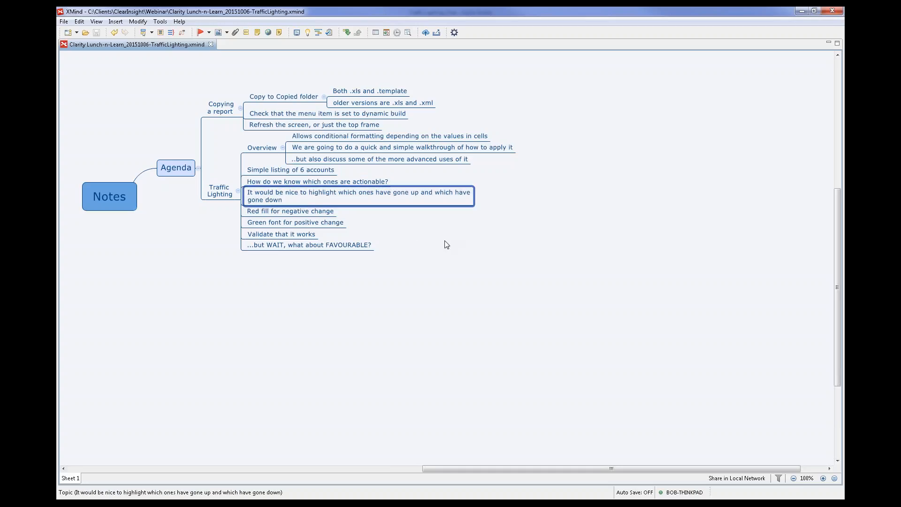
pyautogui.click(294, 243)
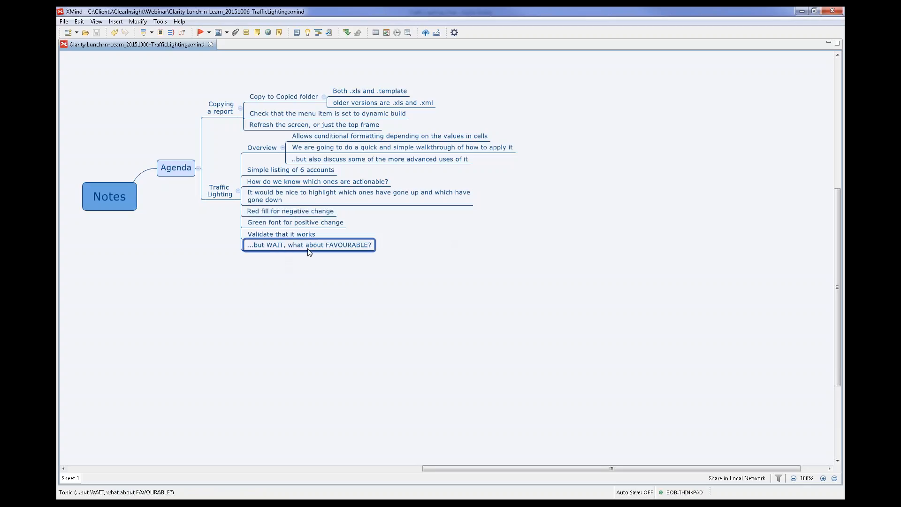